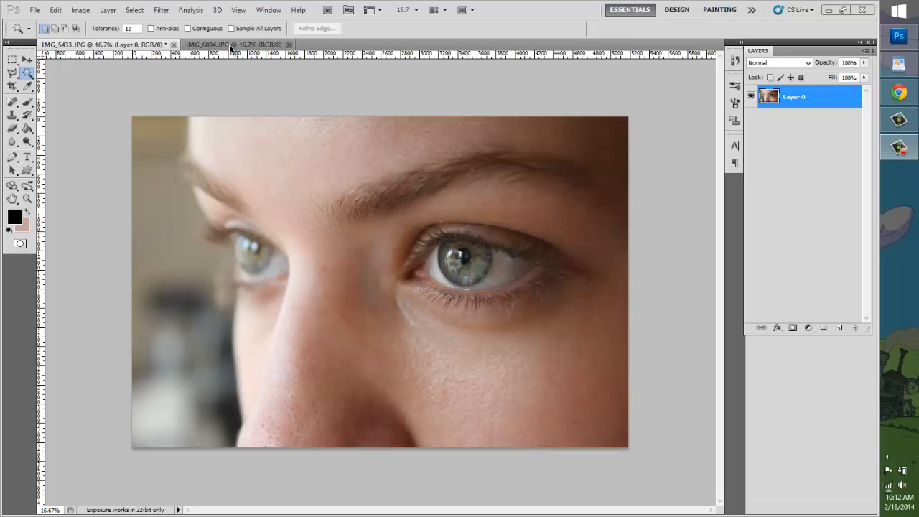
Duplicate Layer 0 in IMG_5433.JPG and hide the original Layer 0
click(230, 45)
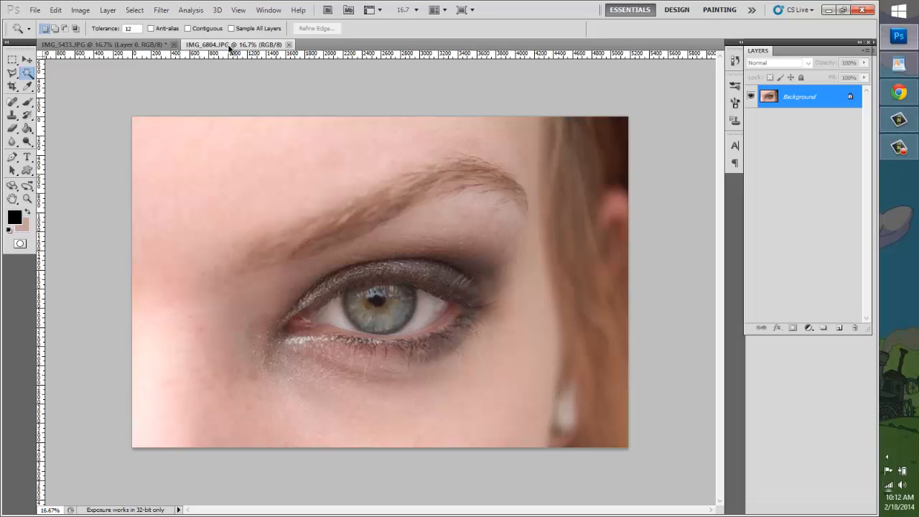
click(140, 44)
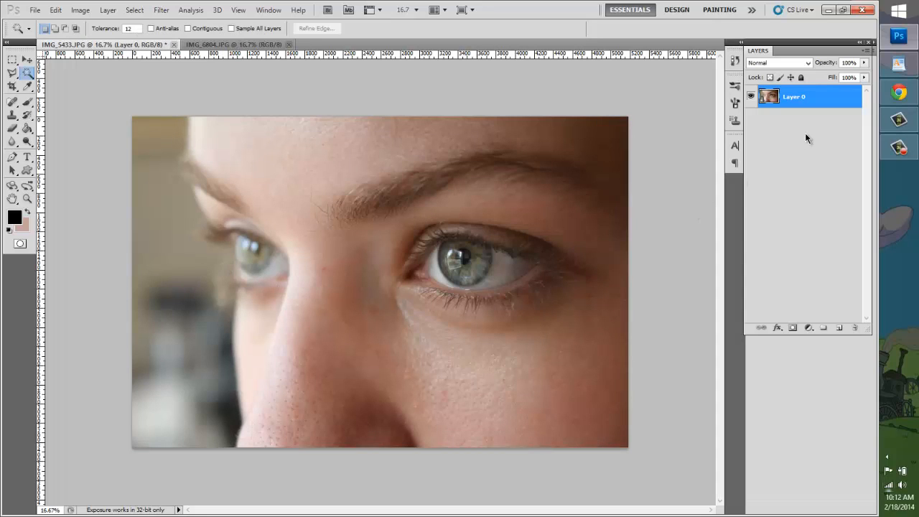
right_click(802, 105)
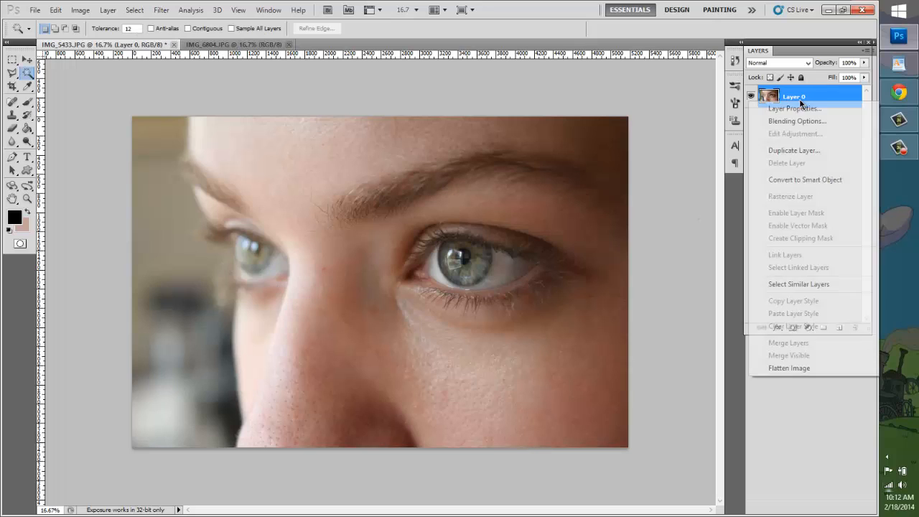
click(790, 150)
click(574, 157)
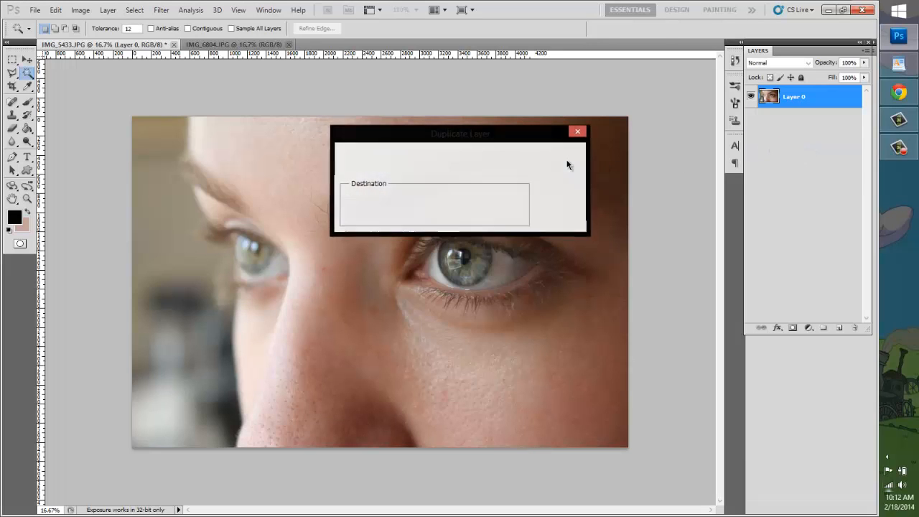
click(750, 122)
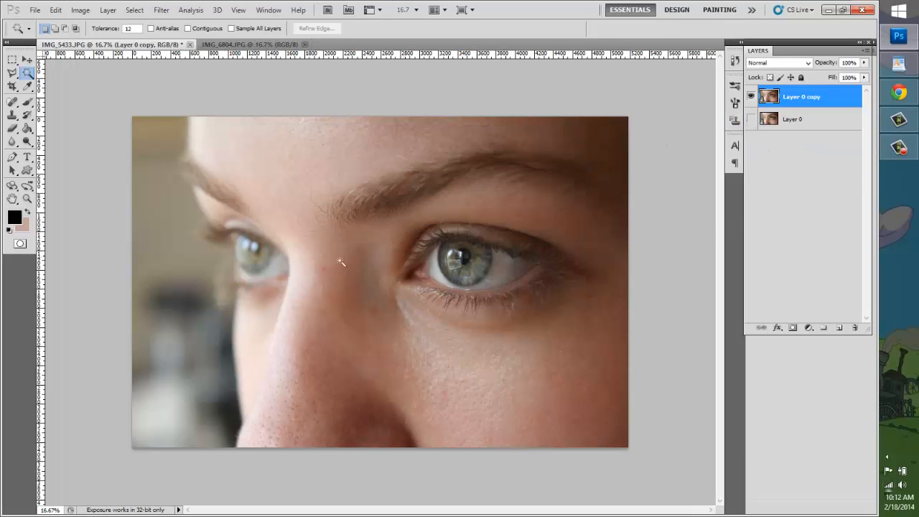
Duplicate Layer 0 copy and set the new layer's blend mode to Soft Light
right_click(824, 100)
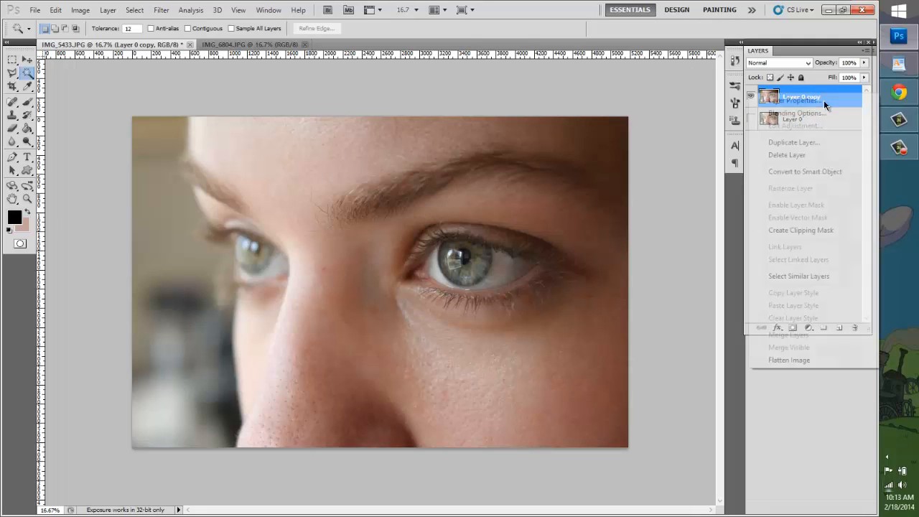
click(814, 143)
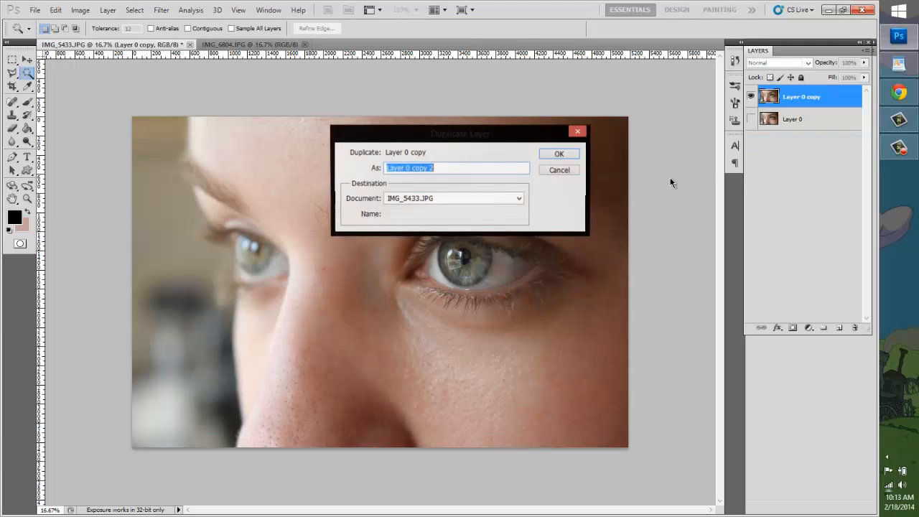
click(567, 155)
click(779, 62)
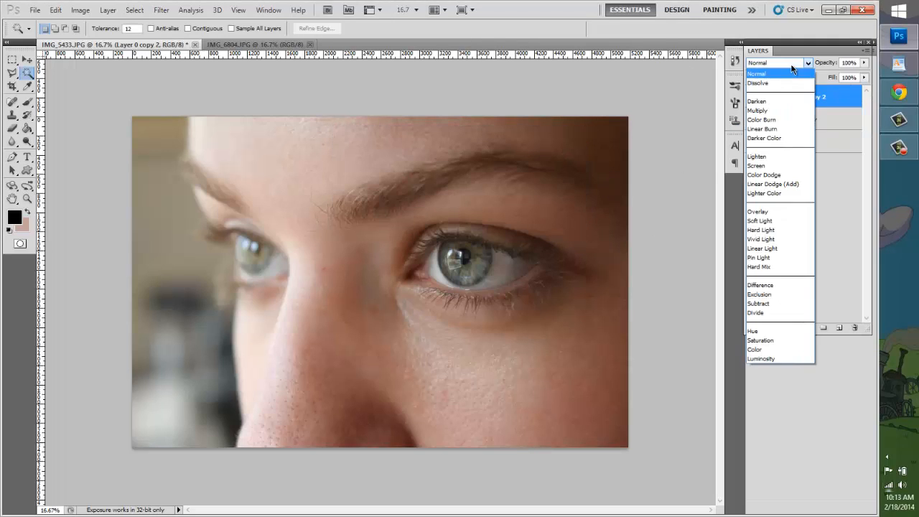
click(775, 218)
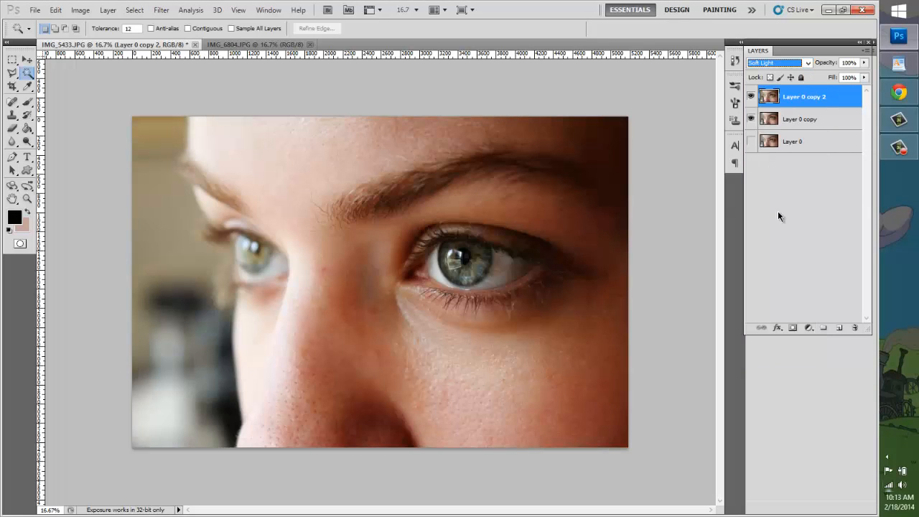
Apply a Gaussian Blur with a radius of about 10 pixels to Layer 0 copy 2, checking the eye in the preview
click(161, 10)
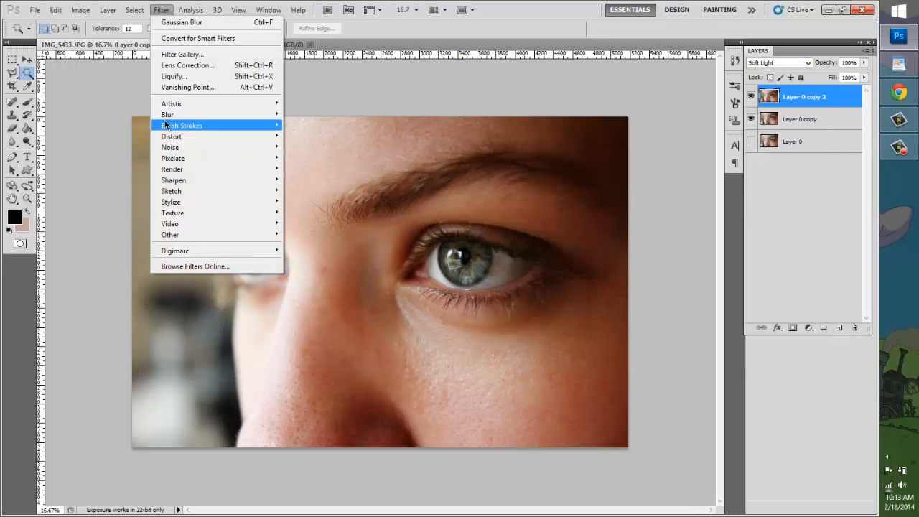
mouse_move(237, 115)
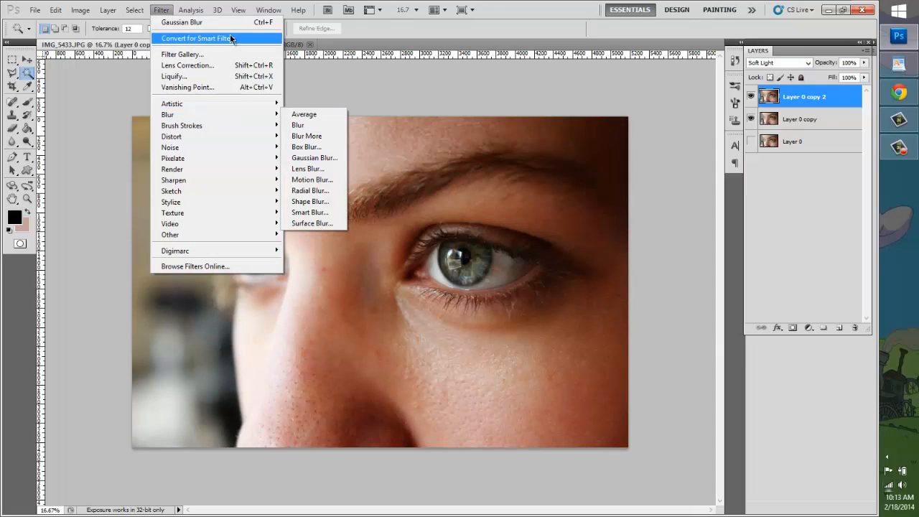
mouse_move(177, 115)
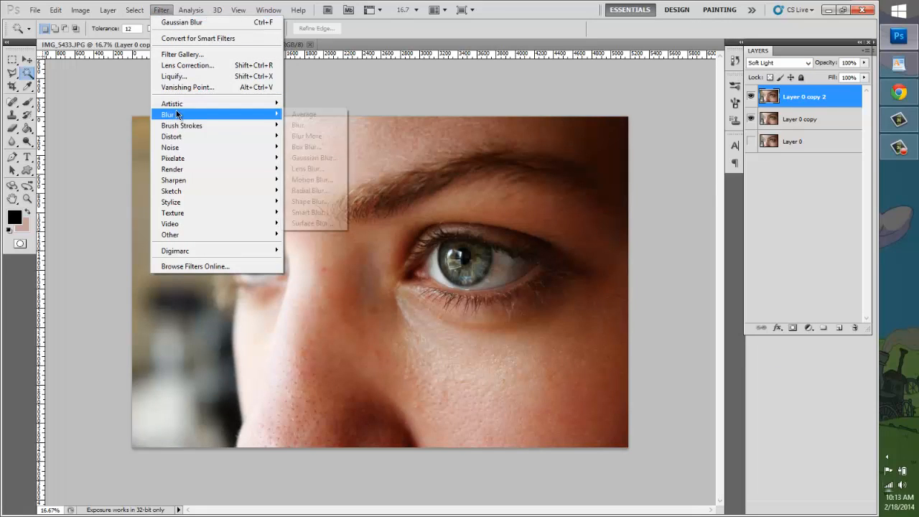
click(327, 157)
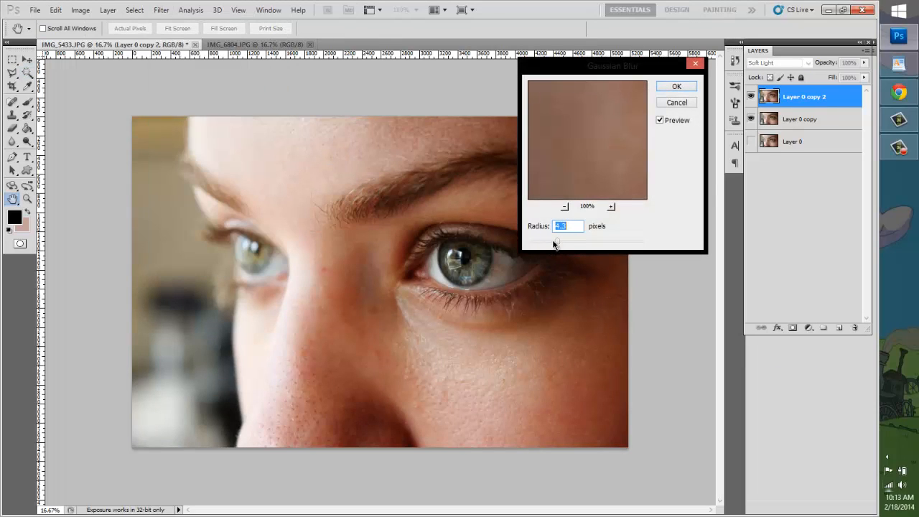
drag(572, 112, 519, 202)
click(565, 208)
click(566, 208)
click(565, 207)
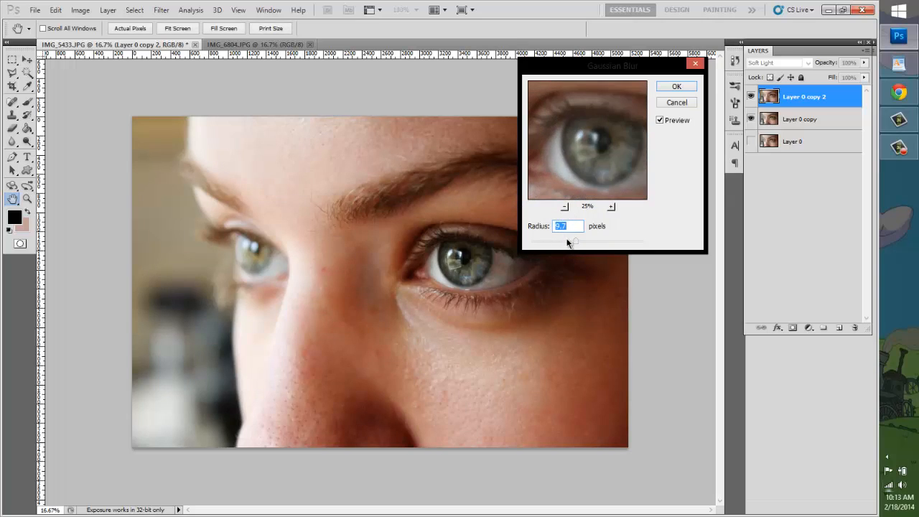
mouse_move(568, 244)
mouse_down()
mouse_move(591, 240)
mouse_move(577, 240)
mouse_up()
click(679, 87)
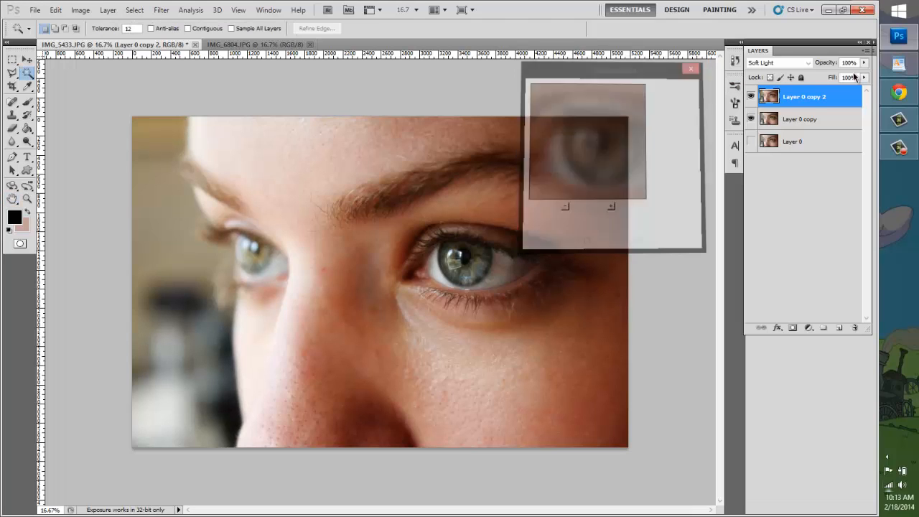
Lower the Soft Light layer's opacity to 40% and merge it down into Layer 0 copy
click(865, 64)
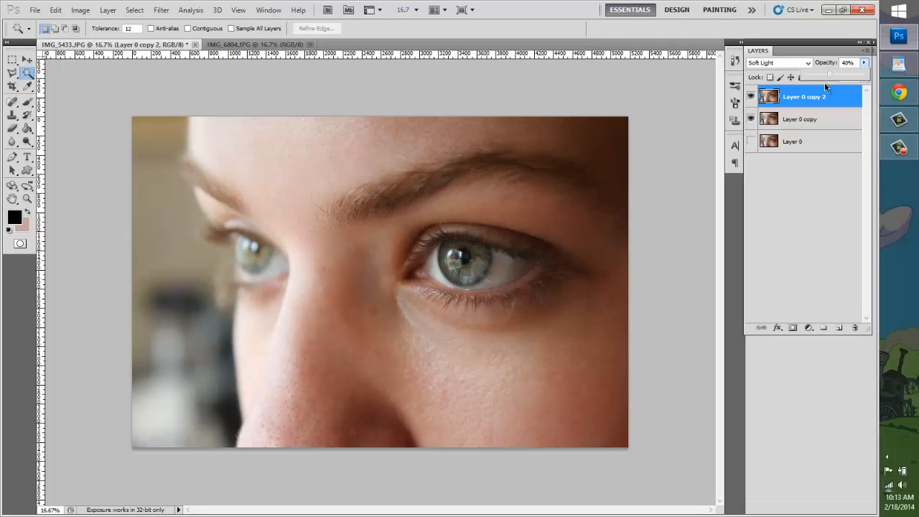
right_click(815, 94)
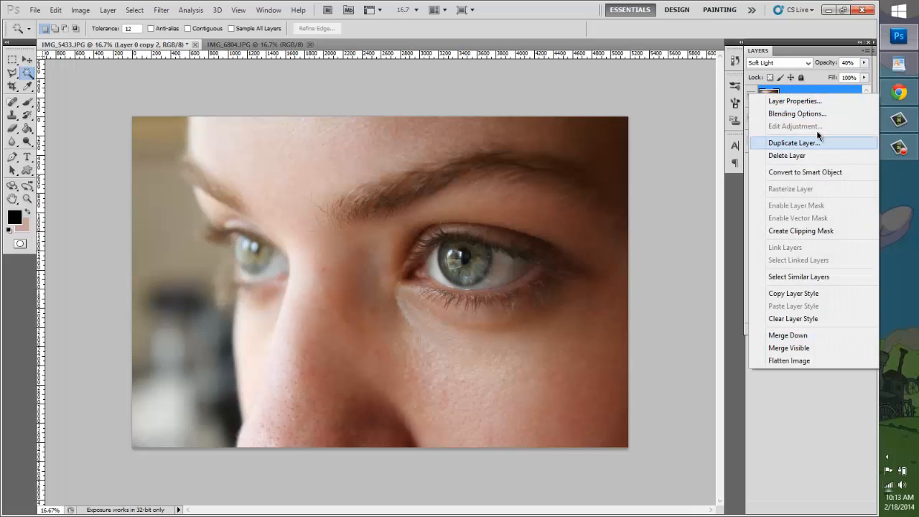
click(810, 97)
right_click(812, 101)
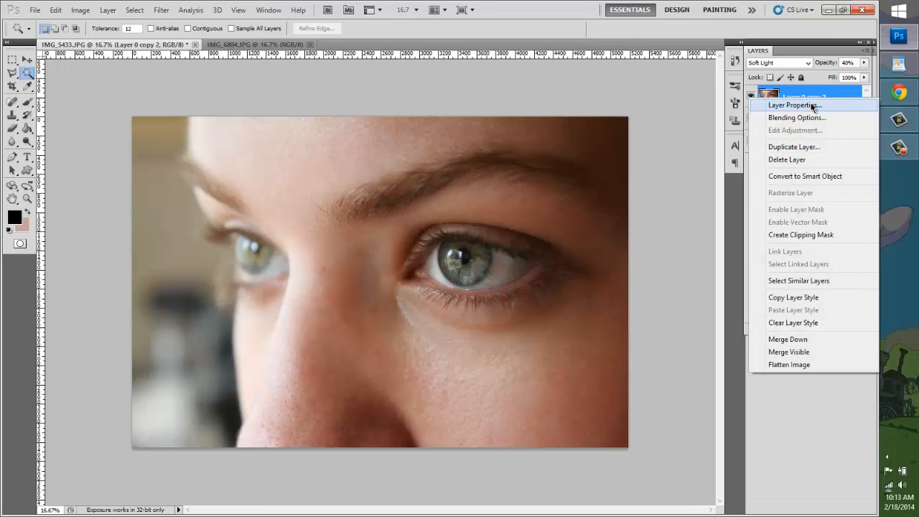
click(785, 341)
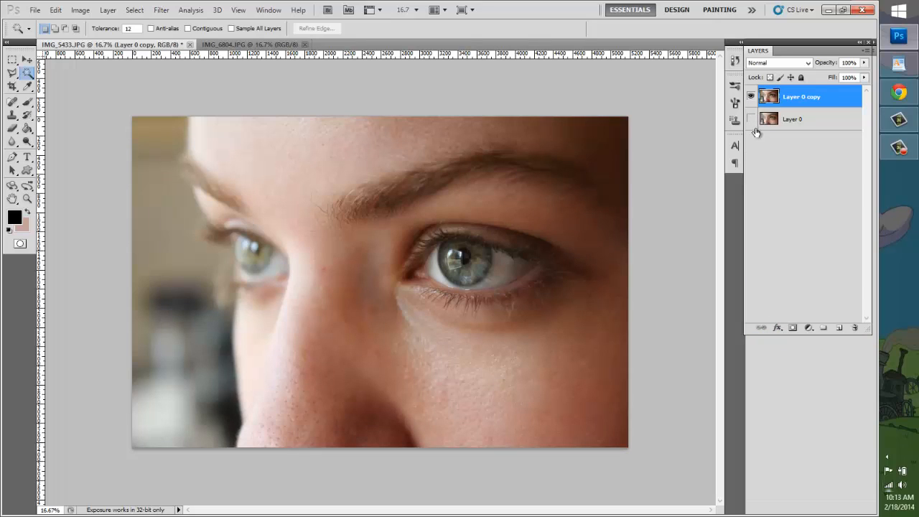
Toggle the visibility of Layer 0 copy to compare the enhanced photo with the original
click(752, 97)
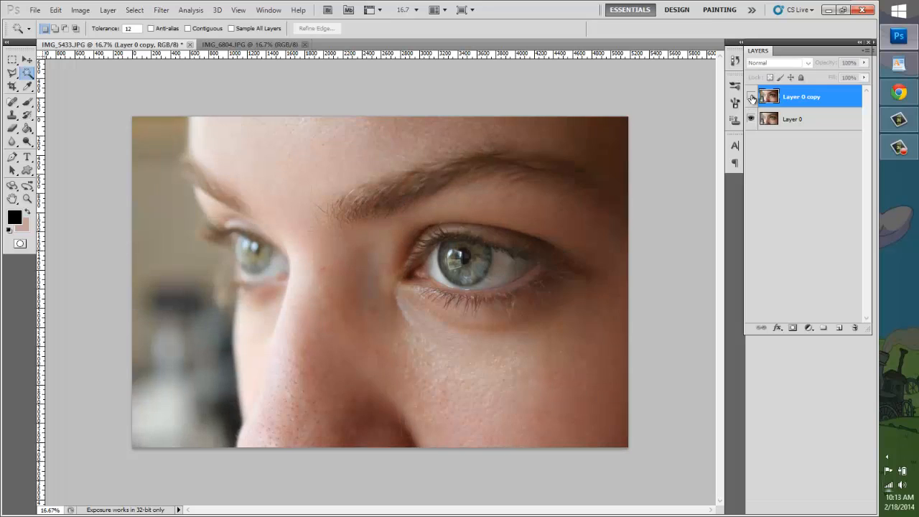
click(753, 97)
click(752, 97)
click(752, 97)
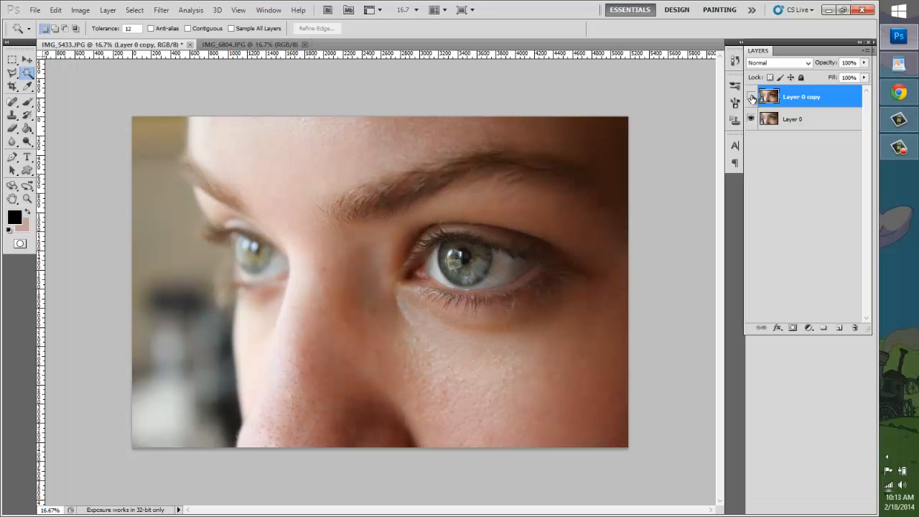
click(752, 97)
click(752, 97)
Shift the image on Layer 0 copy slightly to the right with the Move tool
click(28, 141)
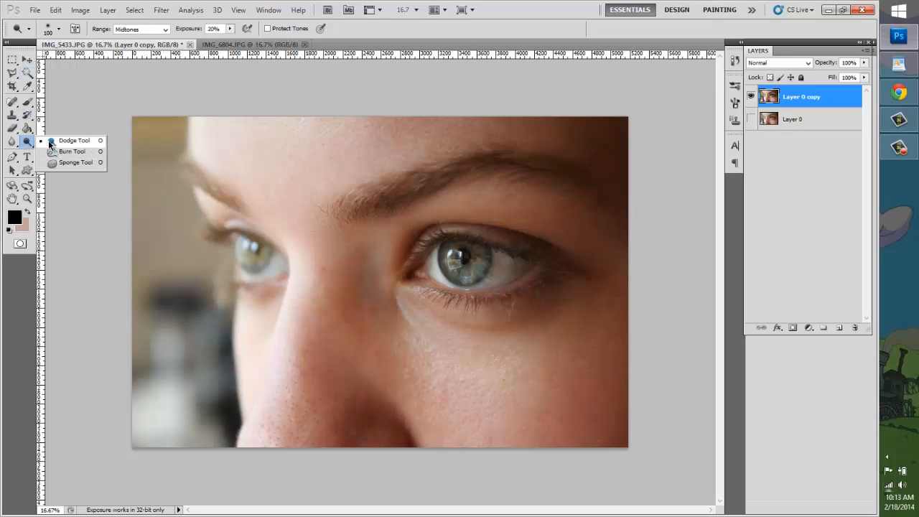
click(49, 141)
click(28, 199)
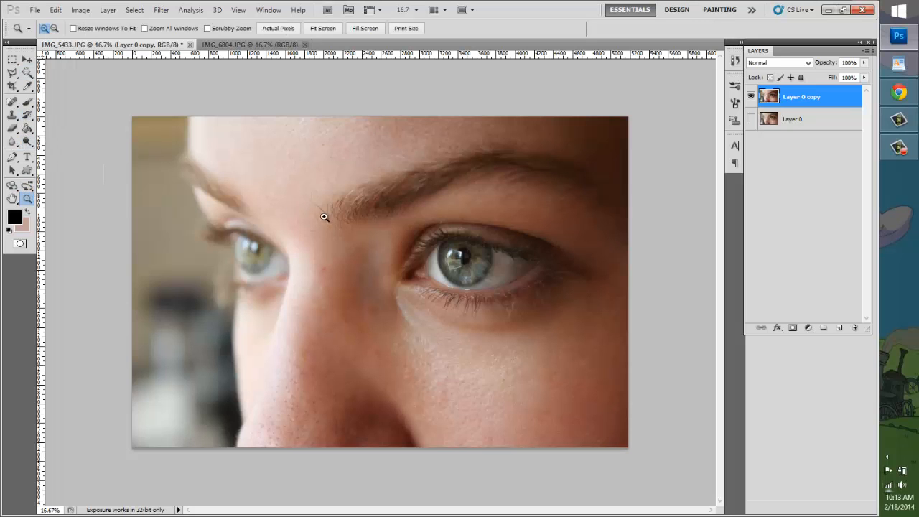
click(324, 216)
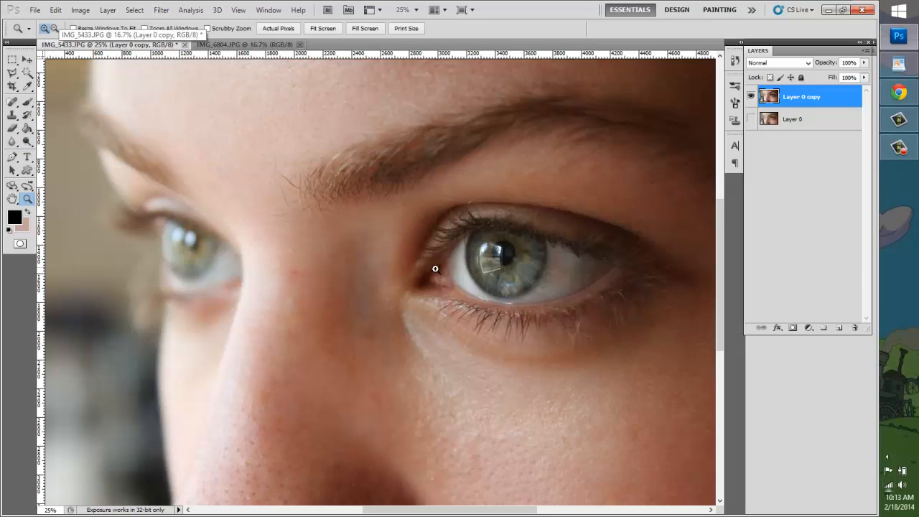
click(435, 268)
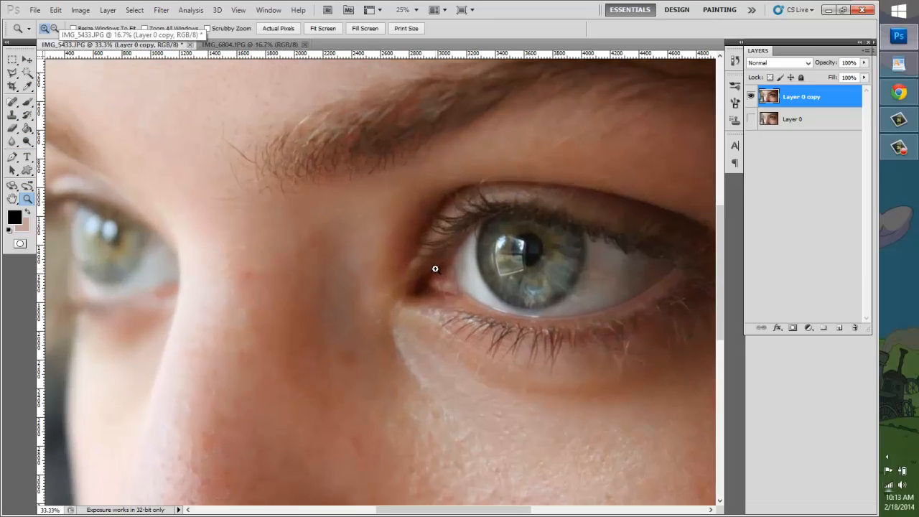
click(27, 60)
drag(46, 199, 68, 200)
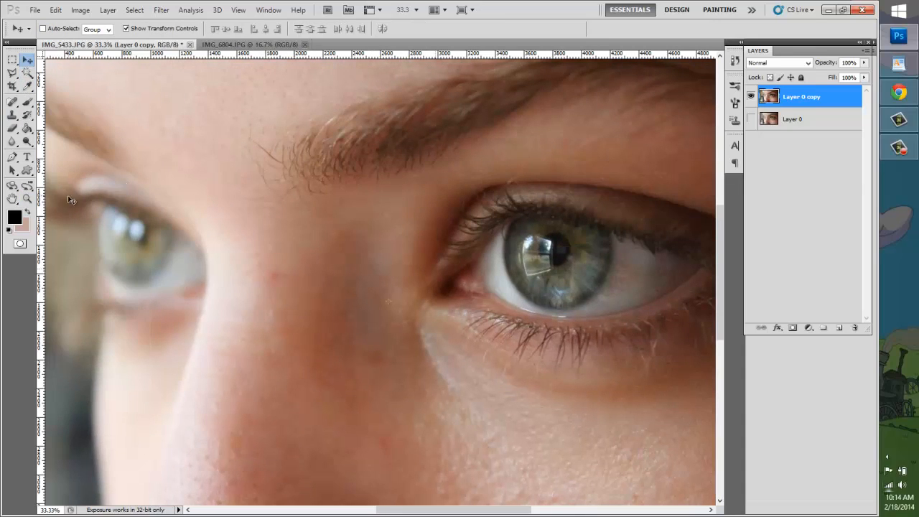
Brighten the iris and white of the in-focus eye with the Dodge tool, using Midtones range and 20% exposure
click(27, 141)
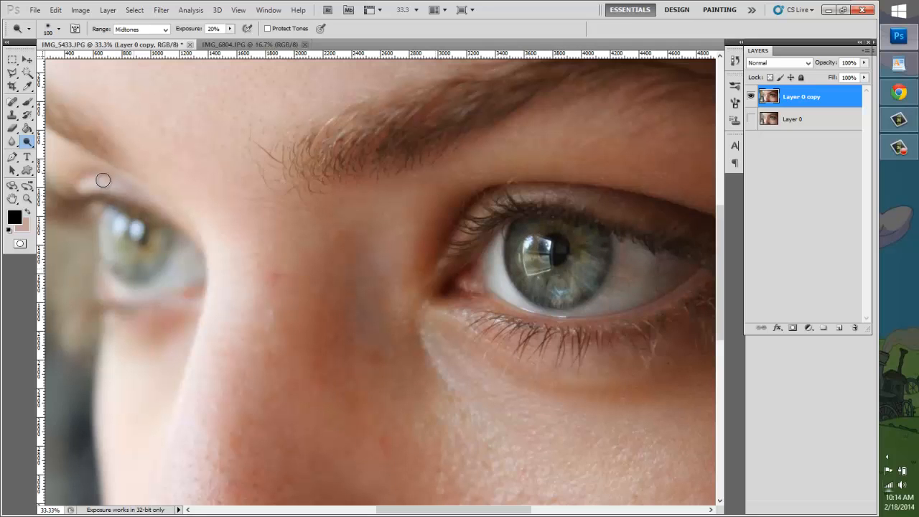
click(27, 198)
click(657, 266)
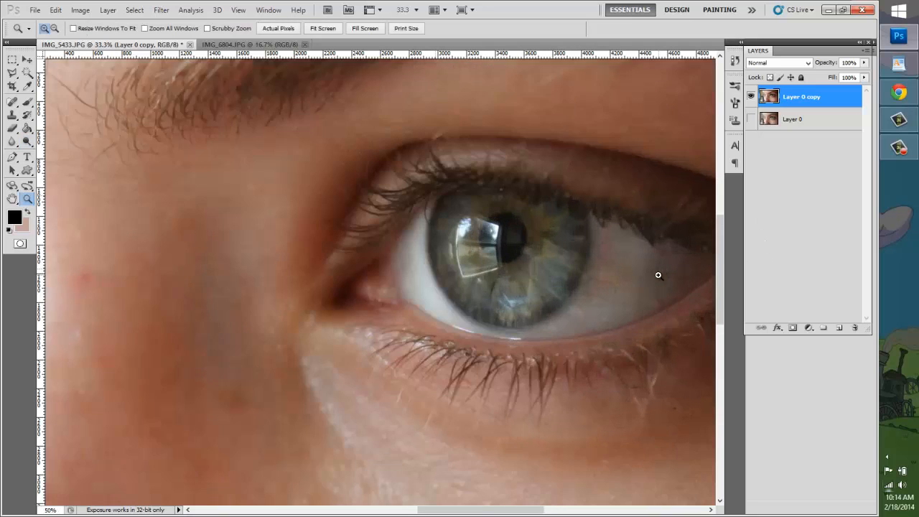
click(656, 267)
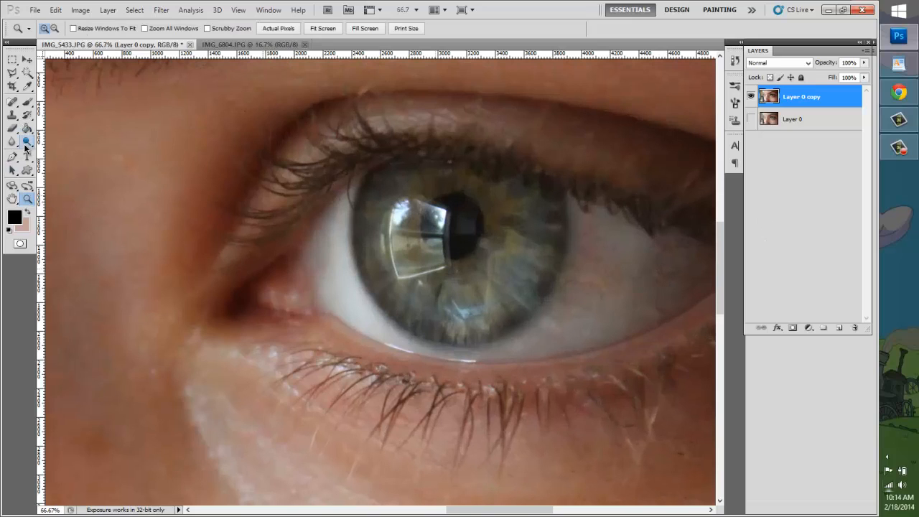
click(26, 142)
mouse_move(514, 220)
mouse_down()
mouse_move(526, 261)
mouse_move(505, 291)
mouse_move(471, 319)
mouse_move(450, 316)
mouse_move(395, 288)
mouse_move(382, 237)
mouse_move(391, 195)
mouse_move(391, 209)
mouse_move(409, 213)
mouse_move(393, 224)
mouse_move(436, 220)
mouse_move(429, 267)
mouse_move(401, 275)
mouse_move(400, 229)
mouse_move(386, 240)
mouse_move(386, 286)
mouse_move(391, 225)
mouse_move(423, 211)
mouse_move(437, 235)
mouse_move(418, 277)
mouse_move(392, 245)
mouse_move(407, 186)
mouse_move(419, 174)
mouse_move(446, 237)
mouse_move(461, 175)
mouse_move(402, 182)
mouse_move(373, 297)
mouse_move(378, 223)
mouse_move(395, 302)
mouse_move(421, 307)
mouse_move(411, 297)
mouse_move(454, 313)
mouse_move(464, 340)
mouse_move(491, 328)
mouse_move(540, 224)
mouse_up()
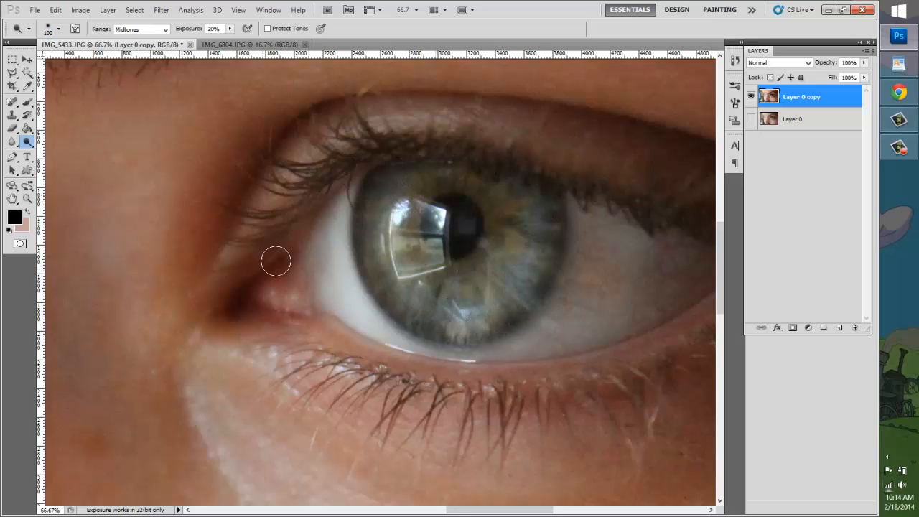
Brighten the out-of-focus eye with the Dodge tool at Midtones and 20% exposure, and fit the whole photo in view
drag(443, 513, 342, 513)
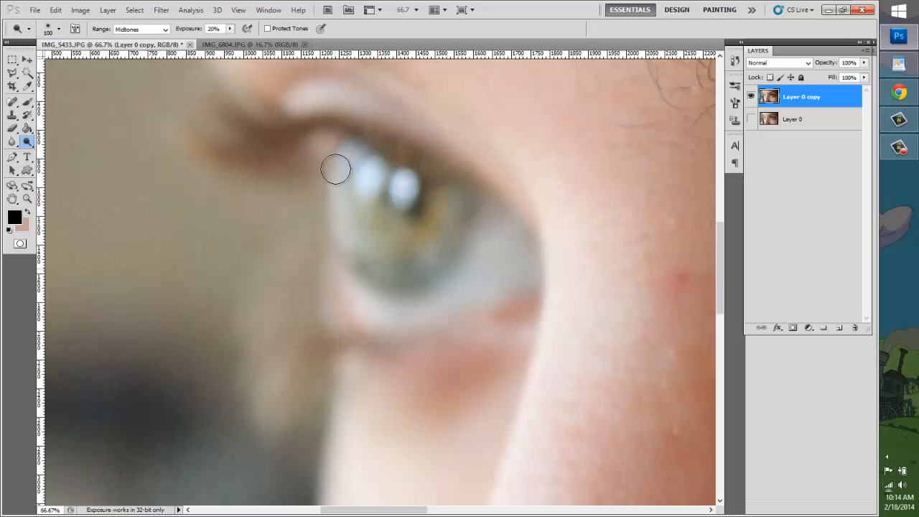
click(27, 199)
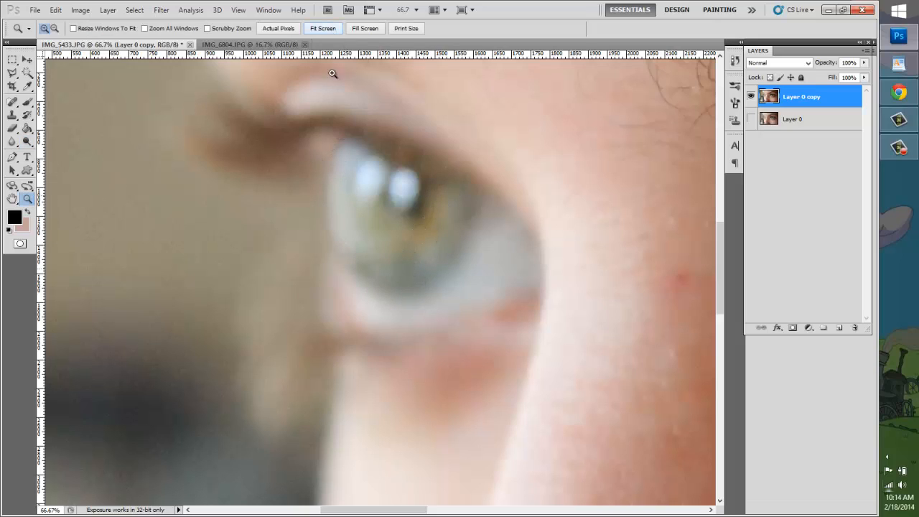
click(27, 141)
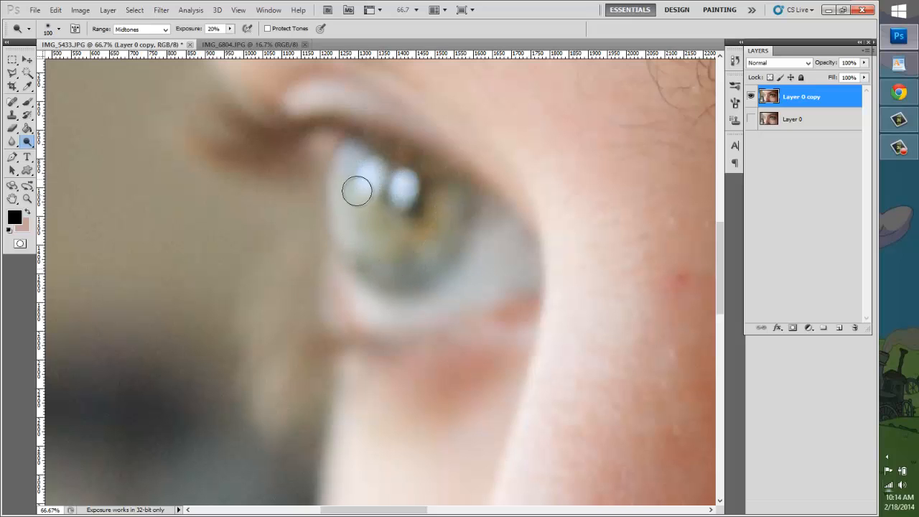
click(28, 200)
click(323, 28)
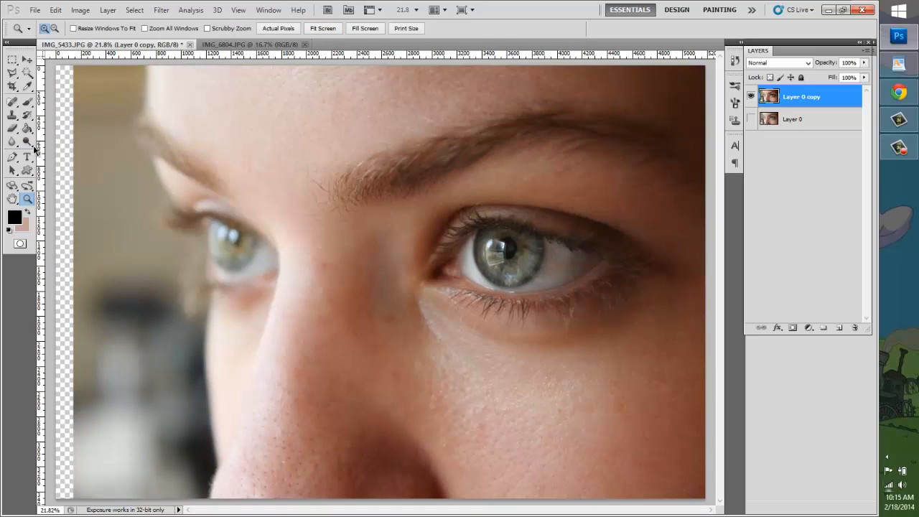
Set up the Burn tool with a soft 100 px brush, Highlights range and 22% exposure
drag(33, 145, 68, 151)
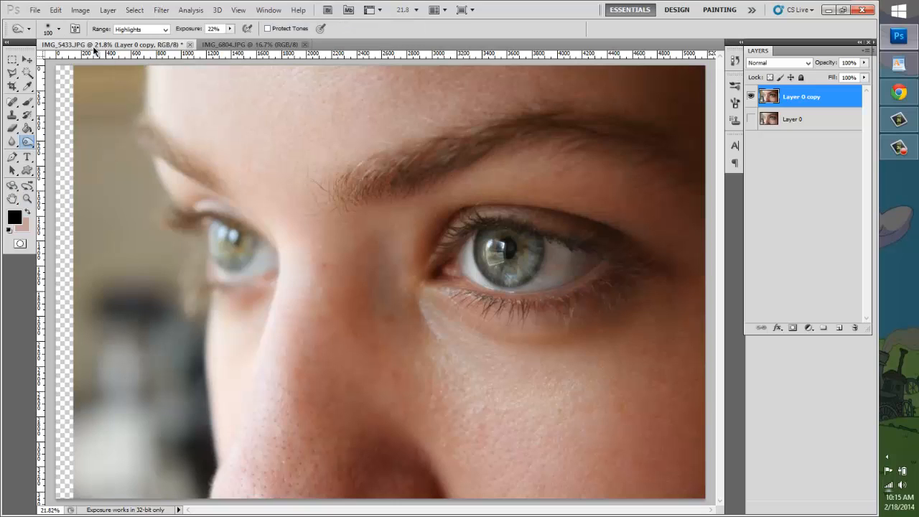
click(61, 30)
click(34, 152)
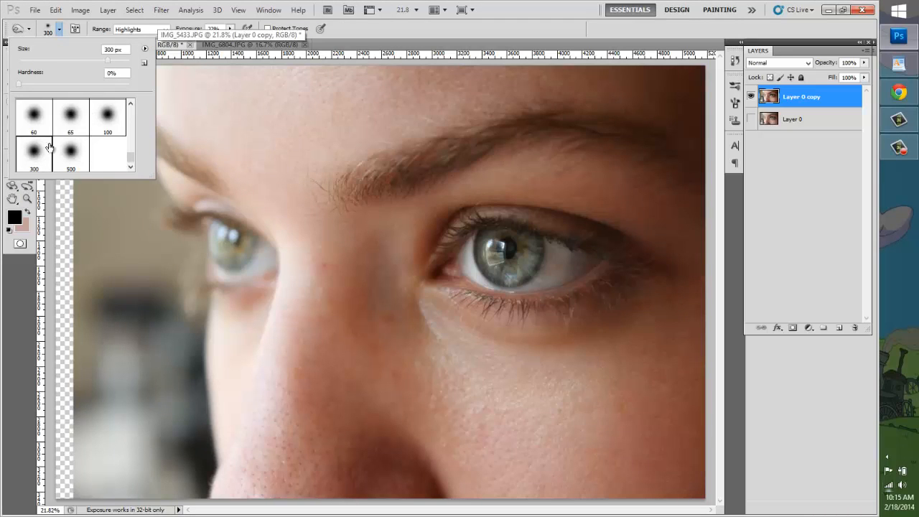
mouse_move(27, 143)
mouse_down()
mouse_move(28, 153)
mouse_move(61, 151)
mouse_up()
click(59, 29)
click(115, 120)
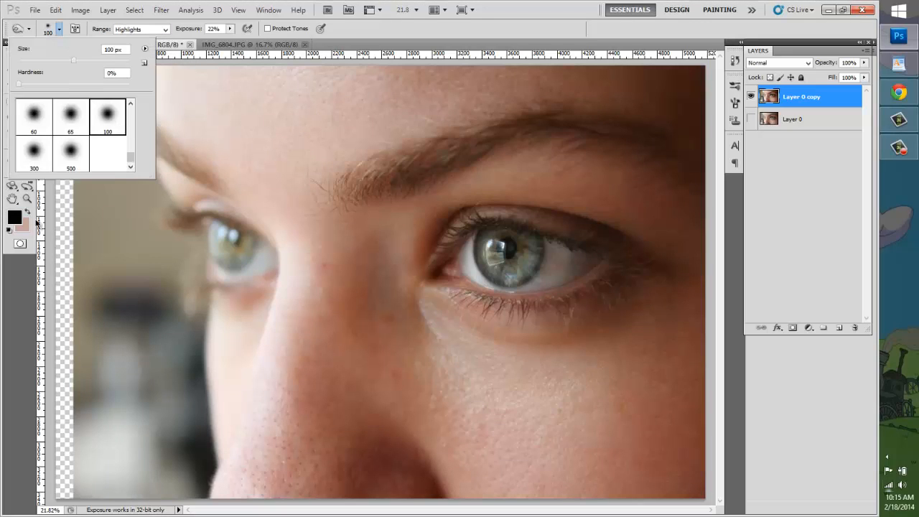
Darken the outer rim of the in-focus iris on Layer 0 copy with the Burn tool
click(28, 202)
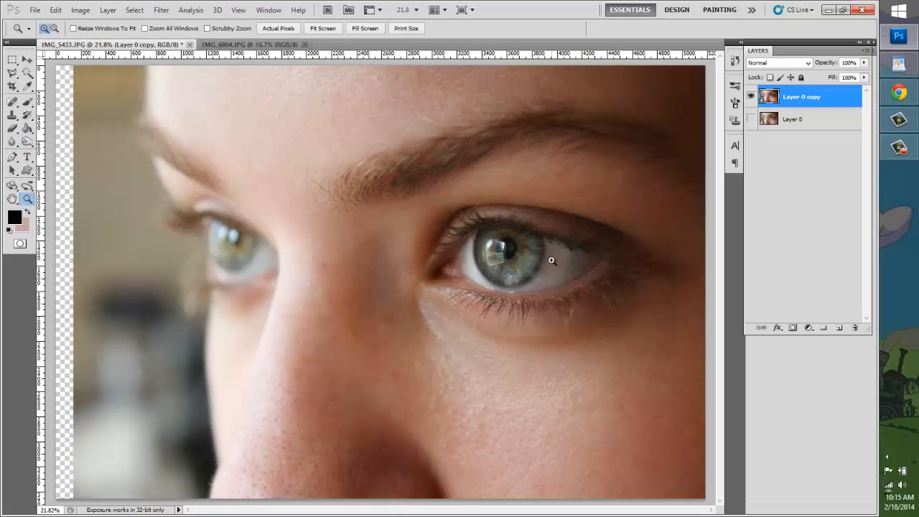
click(551, 261)
click(551, 261)
click(552, 260)
click(548, 261)
click(464, 267)
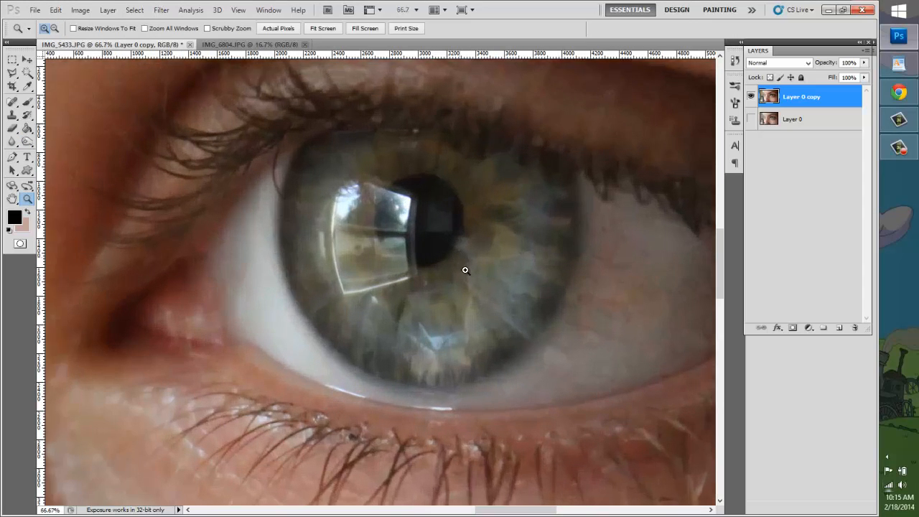
click(466, 270)
click(27, 142)
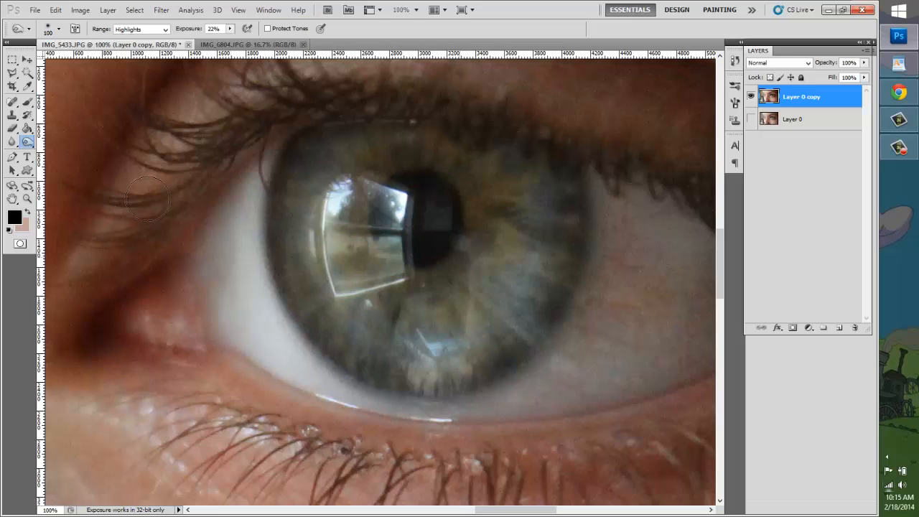
Shift the Layer 0 copy image with the Move tool to bring the out-of-focus eye into the zoomed view
click(28, 59)
drag(164, 160, 535, 269)
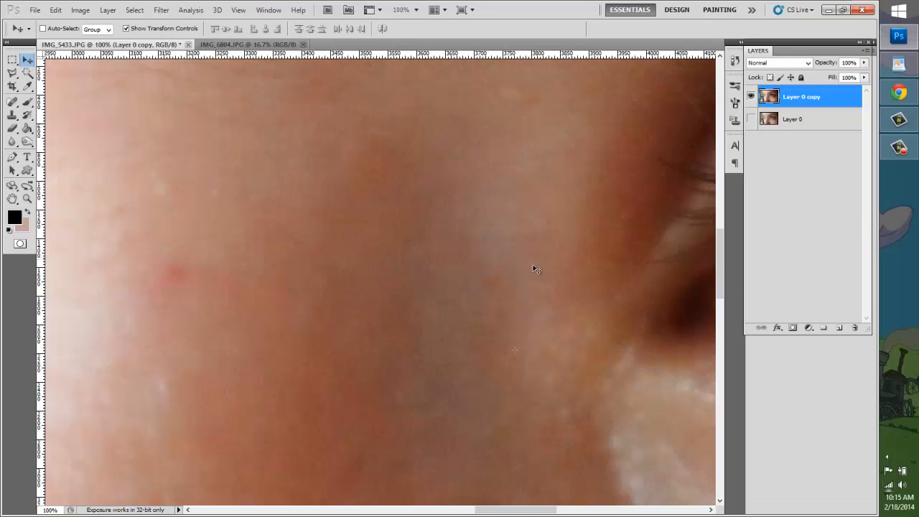
mouse_move(144, 234)
mouse_down()
mouse_move(464, 234)
mouse_move(269, 285)
mouse_move(474, 323)
mouse_up()
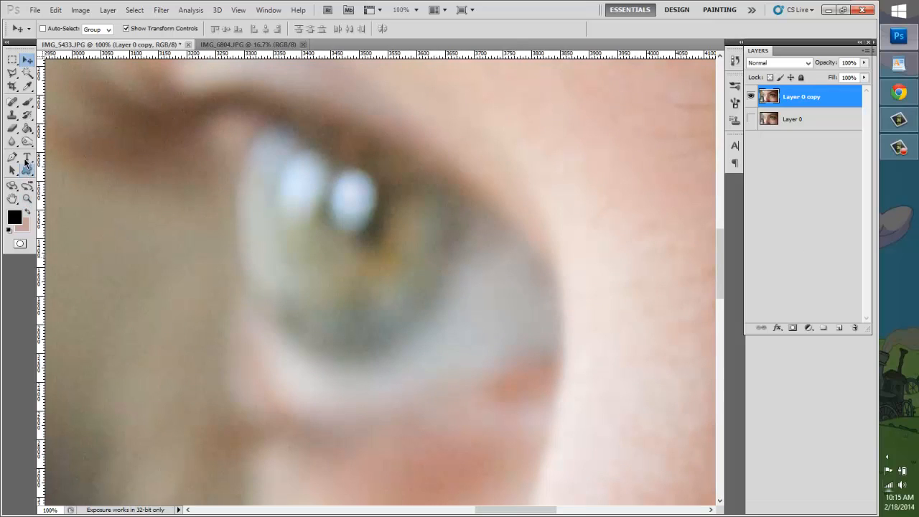
Burn the outer edge of the out-of-focus iris at Highlights and 22% exposure, undoing and repainting the second stroke
click(27, 142)
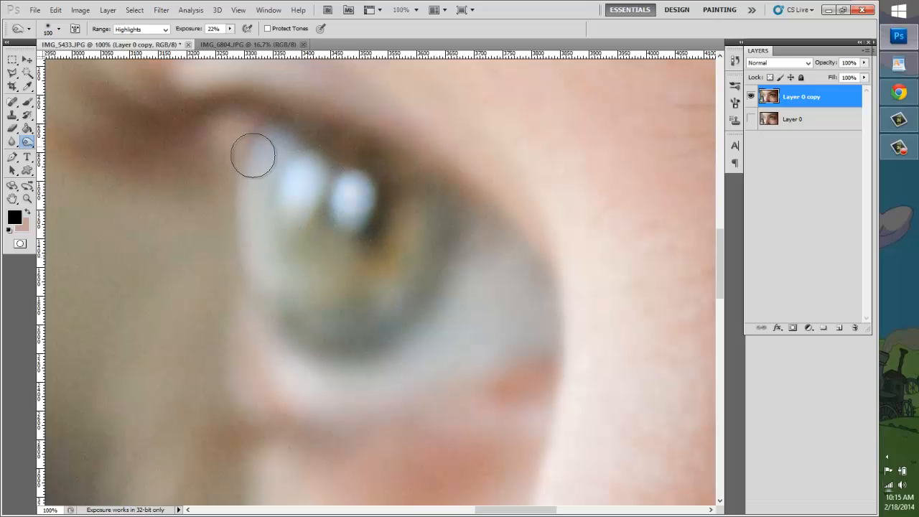
mouse_move(252, 156)
mouse_down()
mouse_move(241, 215)
mouse_move(263, 287)
mouse_move(289, 309)
mouse_up()
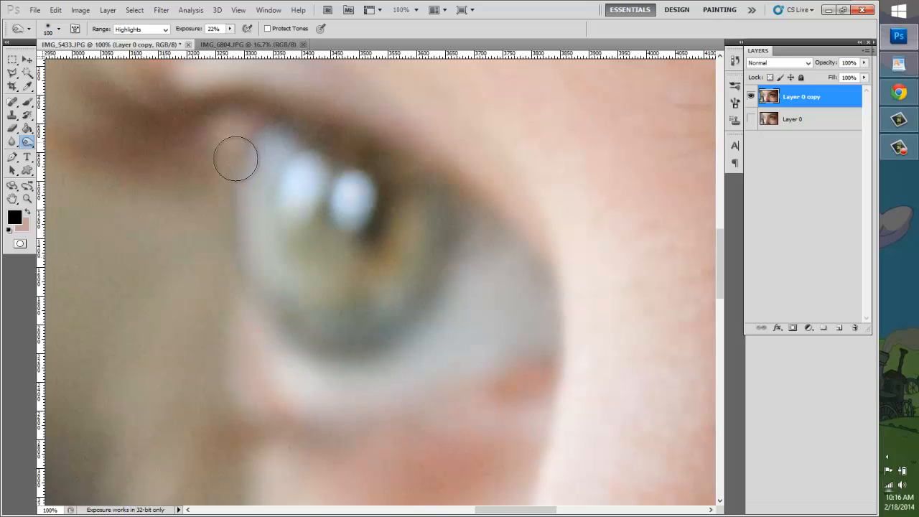
mouse_move(236, 158)
mouse_down()
mouse_move(226, 208)
mouse_move(230, 267)
mouse_move(308, 336)
mouse_up()
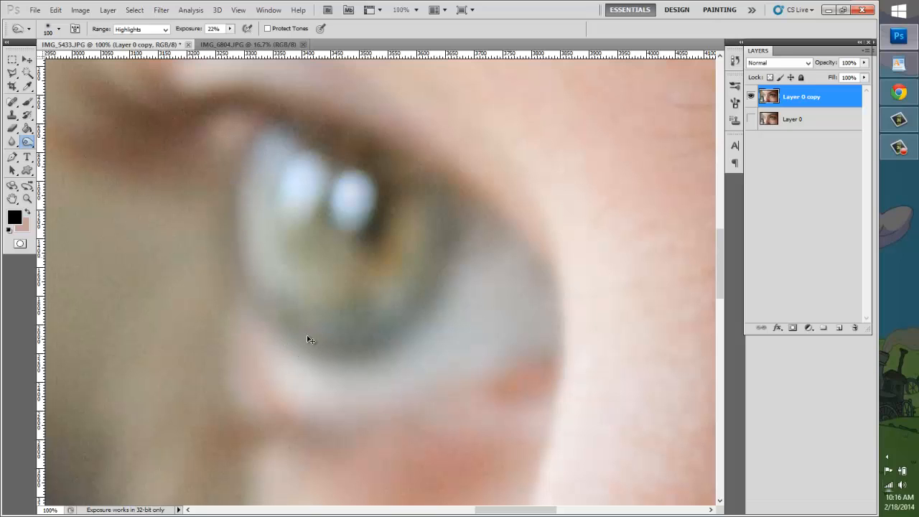
key(ctrl+z)
key(ctrl+z)
key(ctrl+z)
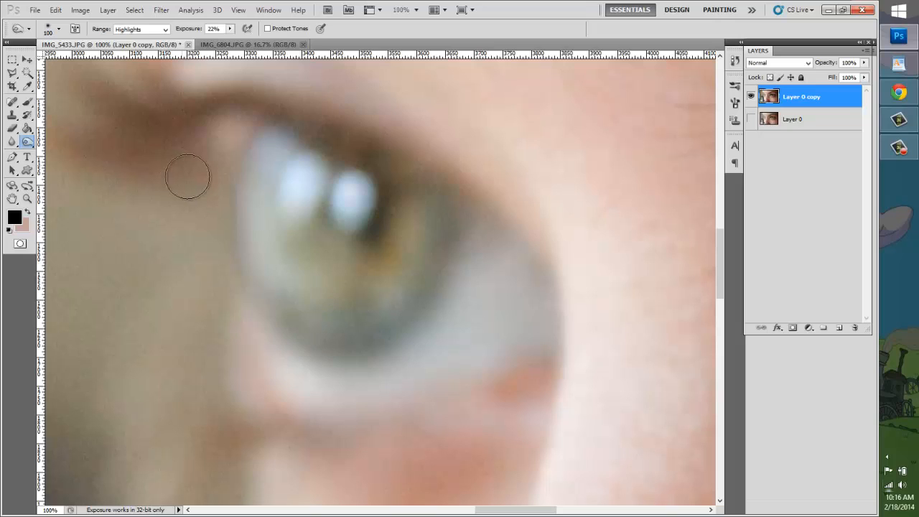
mouse_move(245, 159)
mouse_down()
mouse_move(229, 258)
mouse_move(247, 261)
mouse_move(278, 309)
mouse_move(253, 263)
mouse_move(283, 320)
mouse_up()
Move the Layer 0 copy image back so that it fills the whole canvas again
click(28, 198)
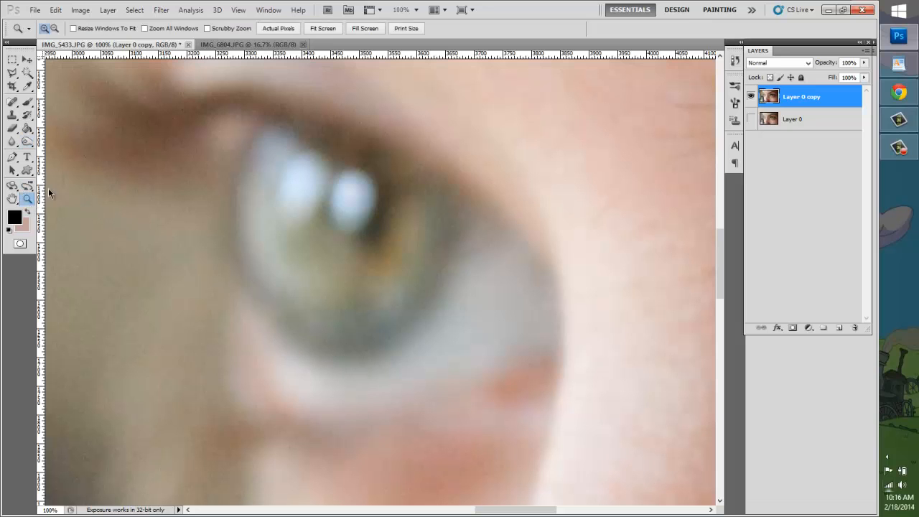
click(323, 29)
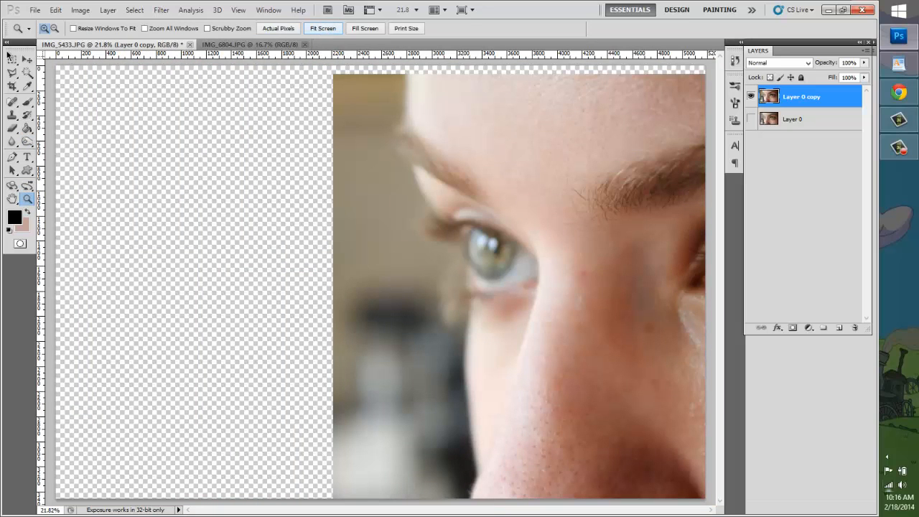
click(27, 60)
drag(509, 153, 271, 154)
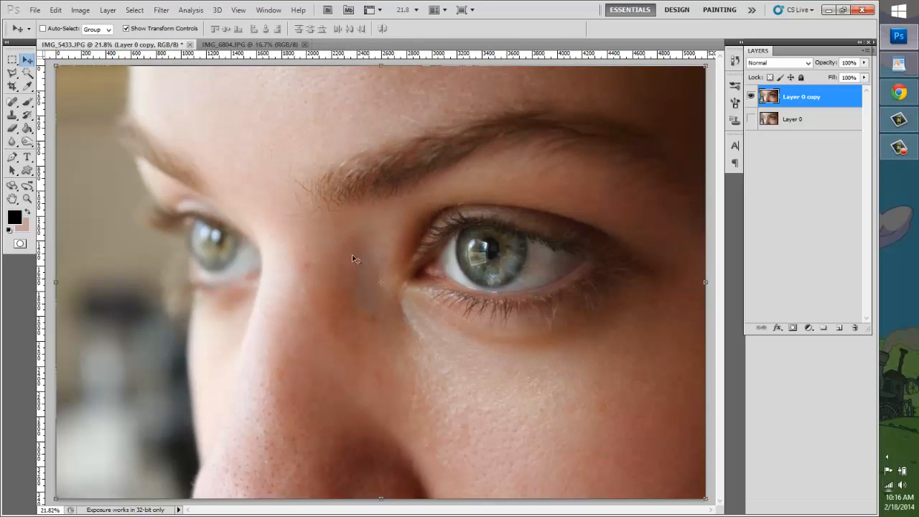
Add a new empty layer above Layer 0 copy, keeping the default layer settings
click(28, 198)
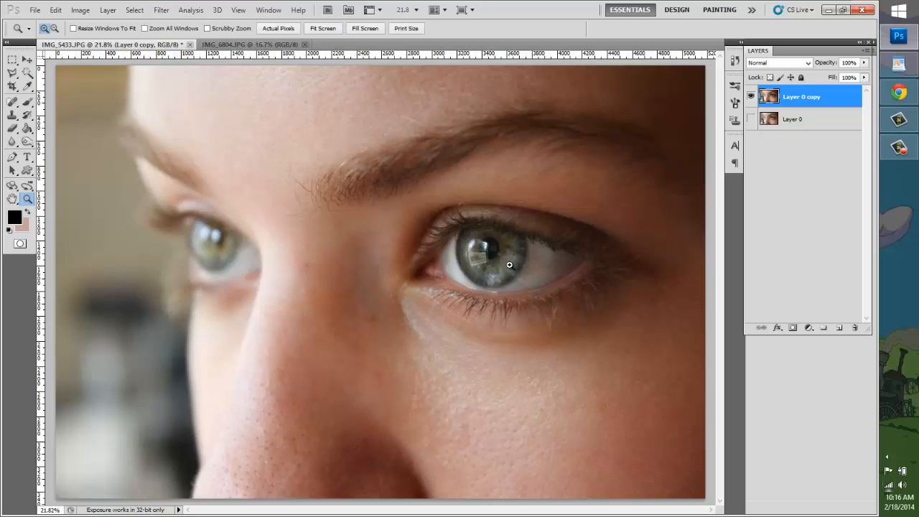
click(867, 50)
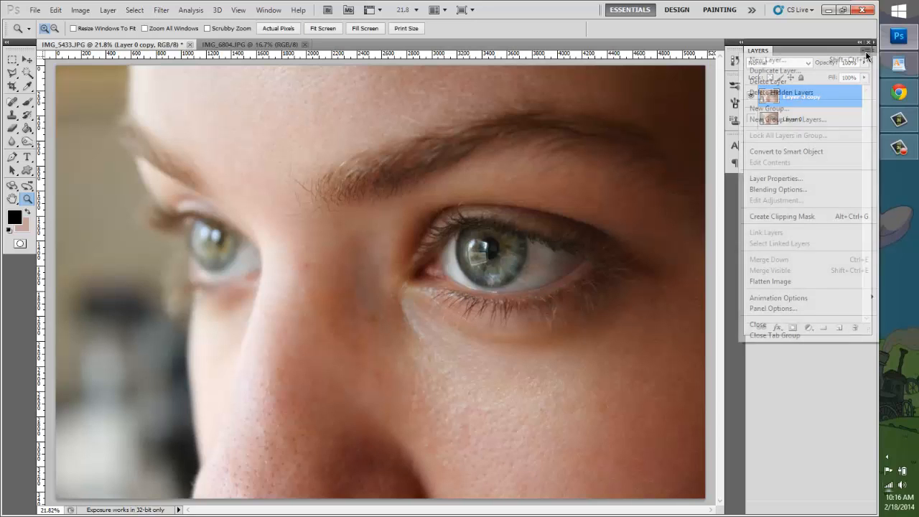
click(783, 65)
click(561, 157)
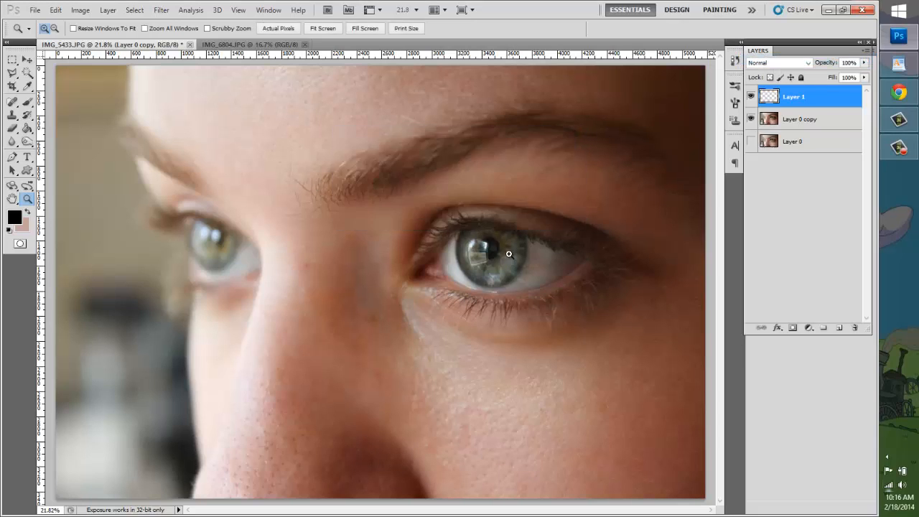
Set the background color to a bright, fully saturated yellow for painting over the in-focus iris
click(510, 254)
click(510, 254)
click(509, 254)
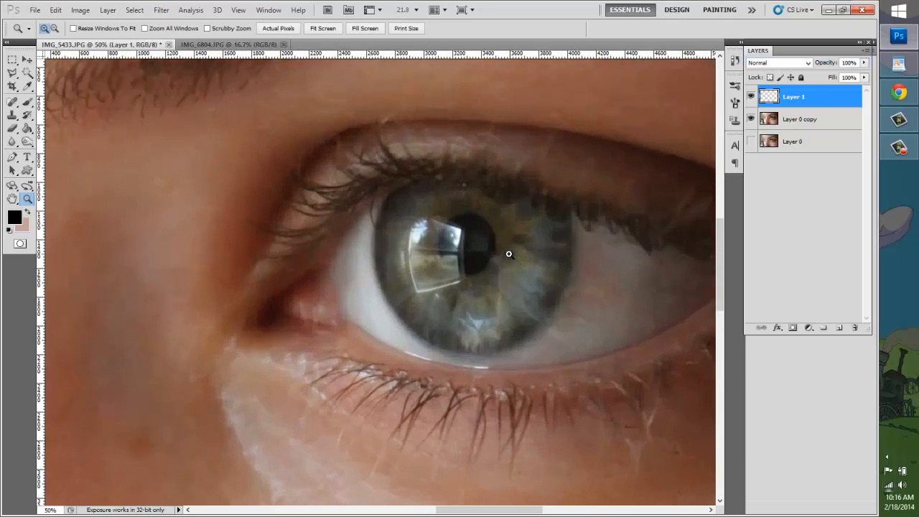
click(525, 265)
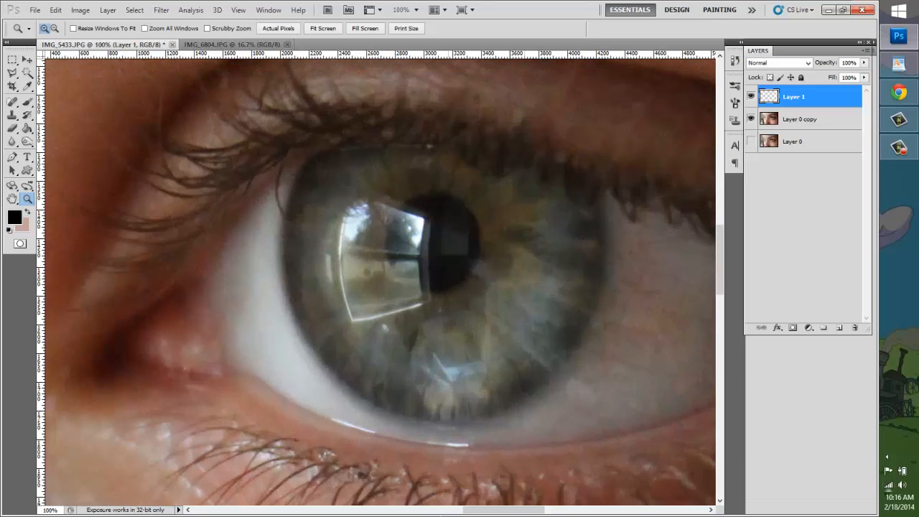
drag(479, 510, 484, 510)
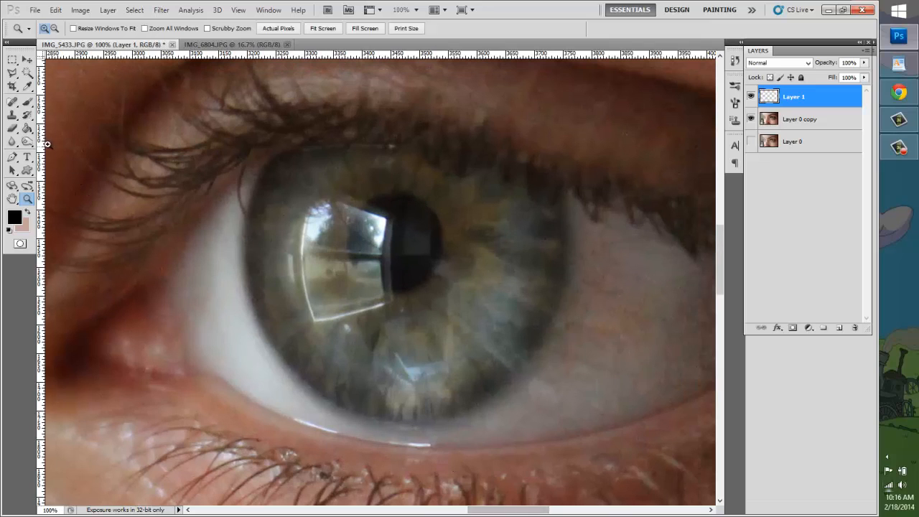
click(27, 86)
click(24, 223)
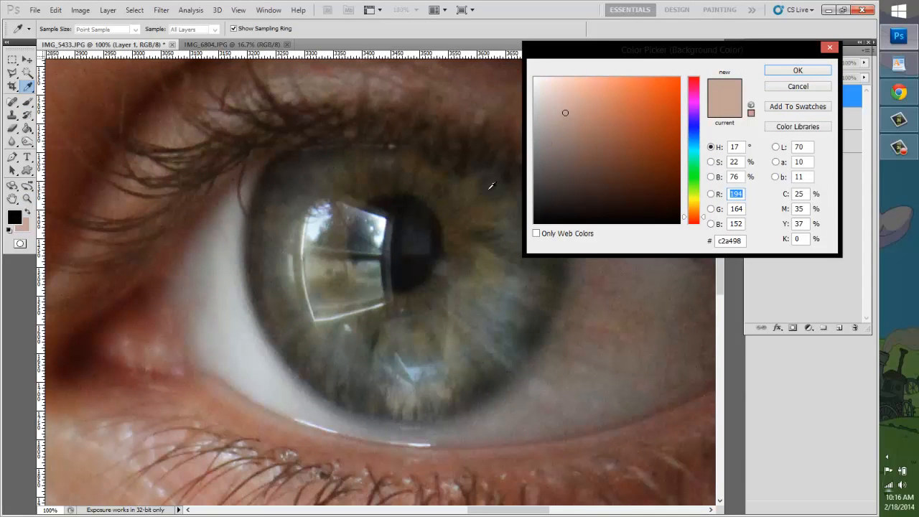
drag(688, 48, 729, 35)
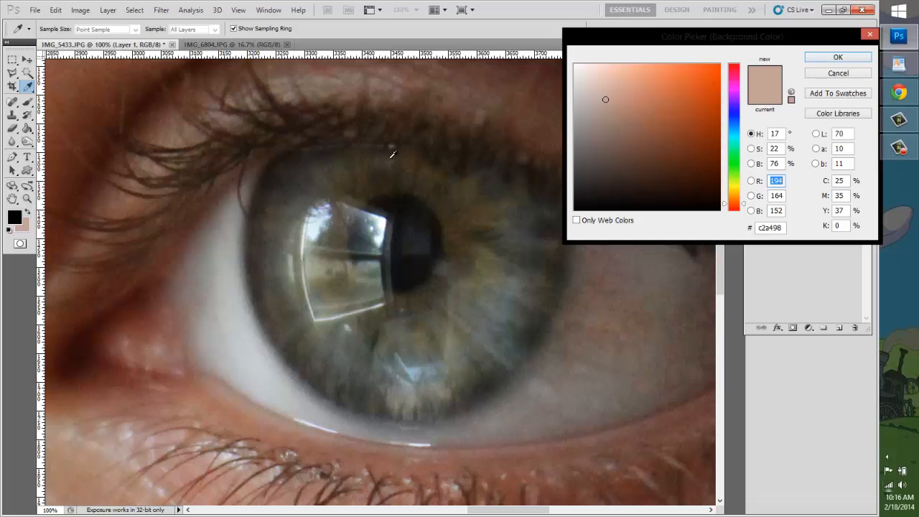
drag(740, 186, 739, 190)
mouse_move(698, 164)
mouse_down()
mouse_move(788, 77)
mouse_move(809, 36)
mouse_up()
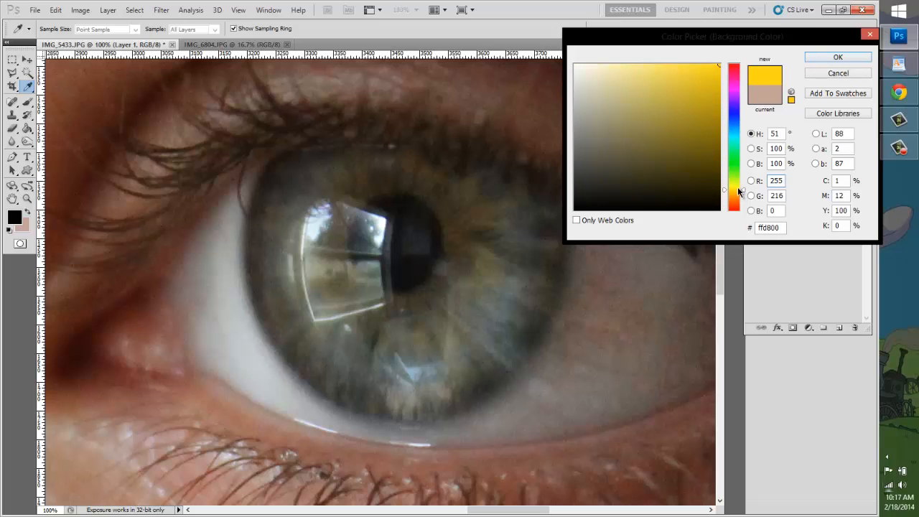
click(738, 186)
click(833, 59)
Set the Brush tool to a soft 45 px tip with 0% hardness, and undo a black test dab beside the pupil
key(b)
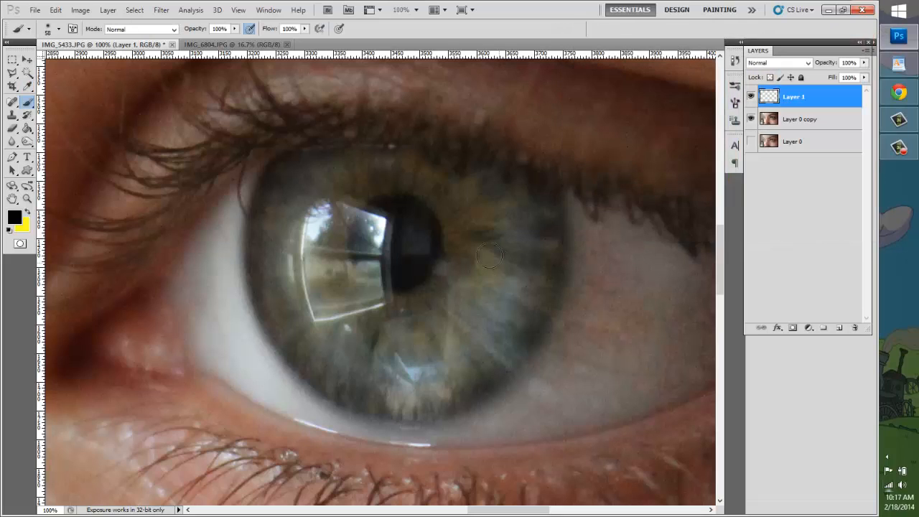
click(58, 29)
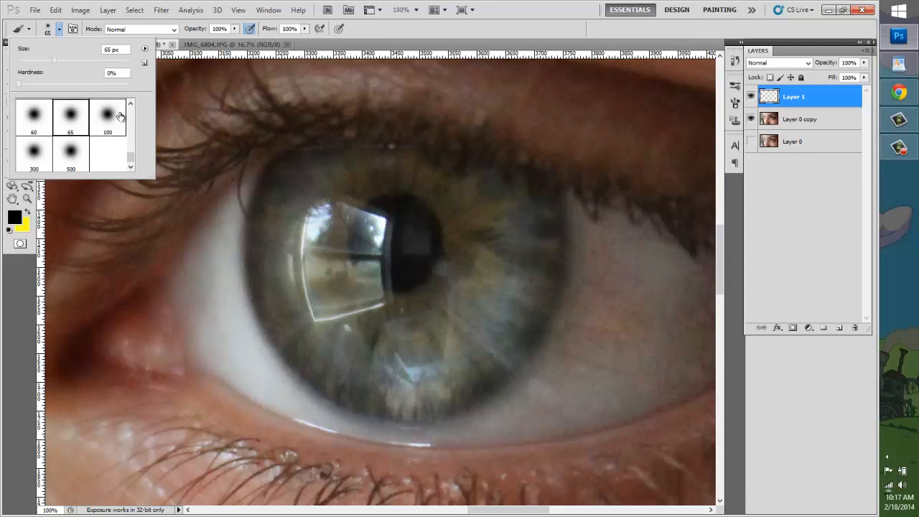
scroll(128, 120, up, 2)
click(70, 147)
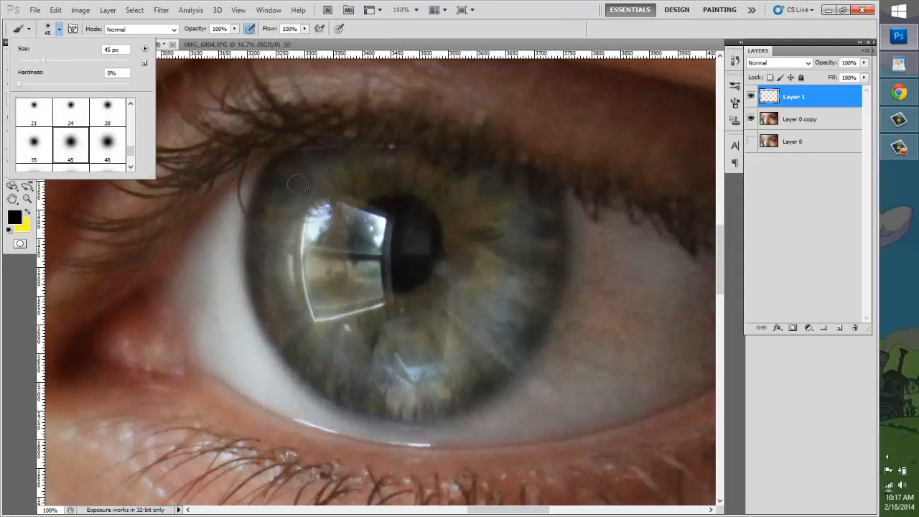
click(455, 247)
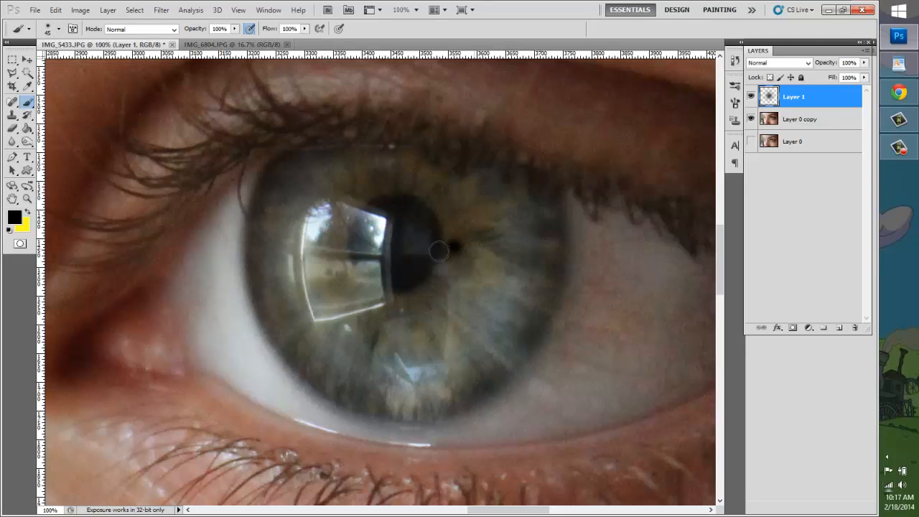
key(ctrl+z)
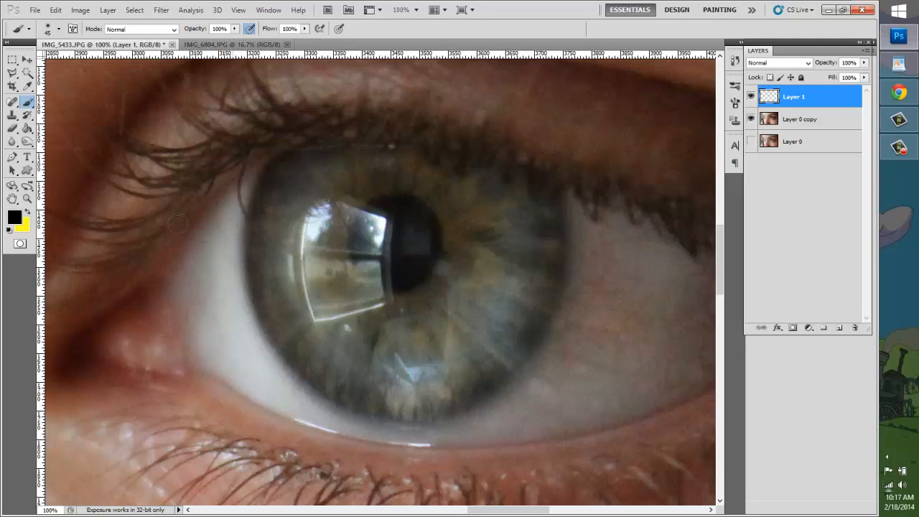
Swap yellow to the foreground and paint six short radial rows of dots around the pupil on Layer 1
key(x)
click(446, 236)
click(465, 227)
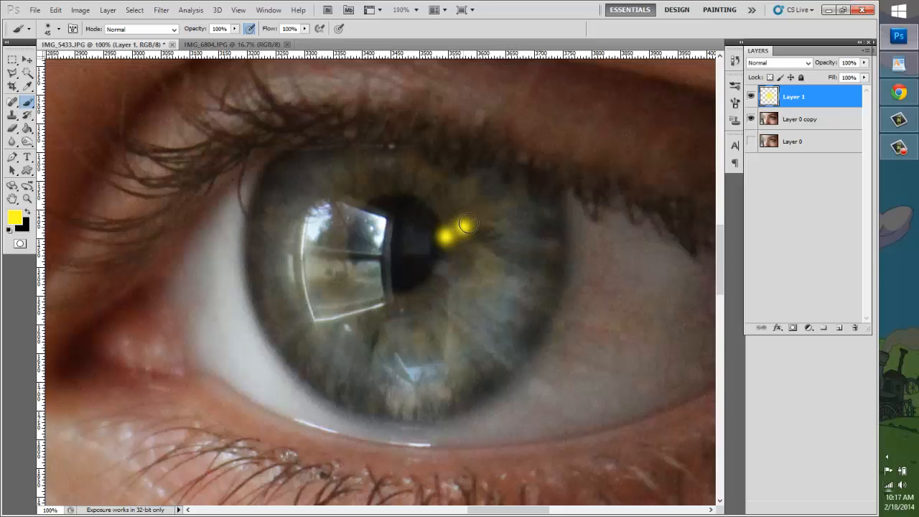
click(482, 219)
drag(441, 281, 466, 289)
drag(390, 297, 373, 328)
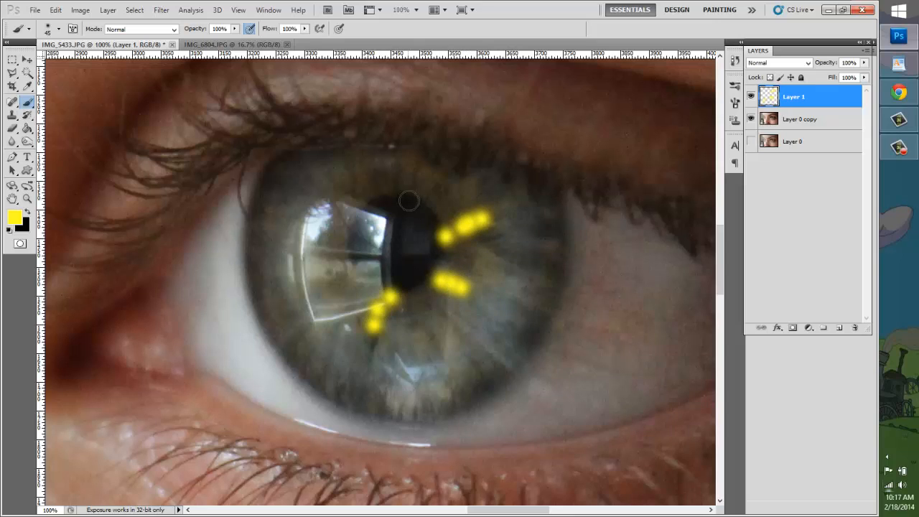
drag(417, 195, 424, 172)
click(426, 163)
drag(363, 203, 321, 185)
drag(348, 260, 316, 274)
With the Smudge tool at 50% strength, stretch the four side and lower yellow rows into radial streaks, and undo the last lower-right extension
click(13, 142)
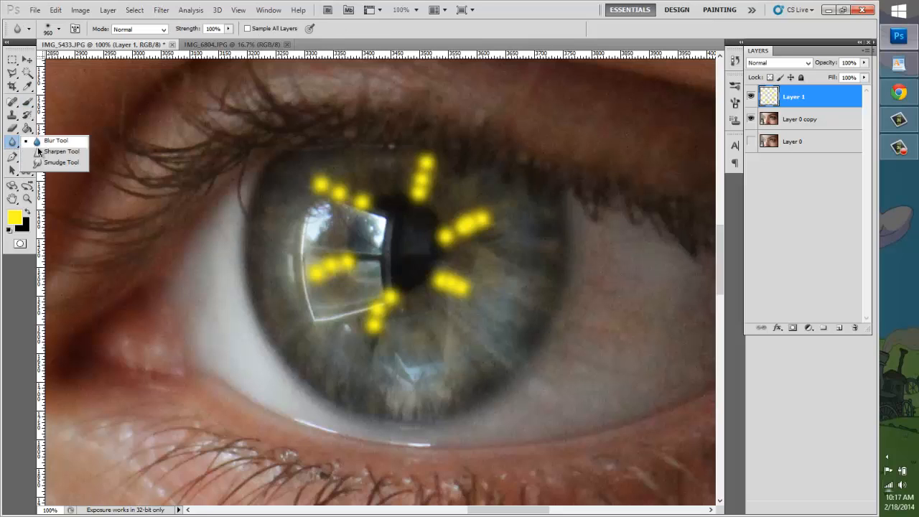
click(56, 165)
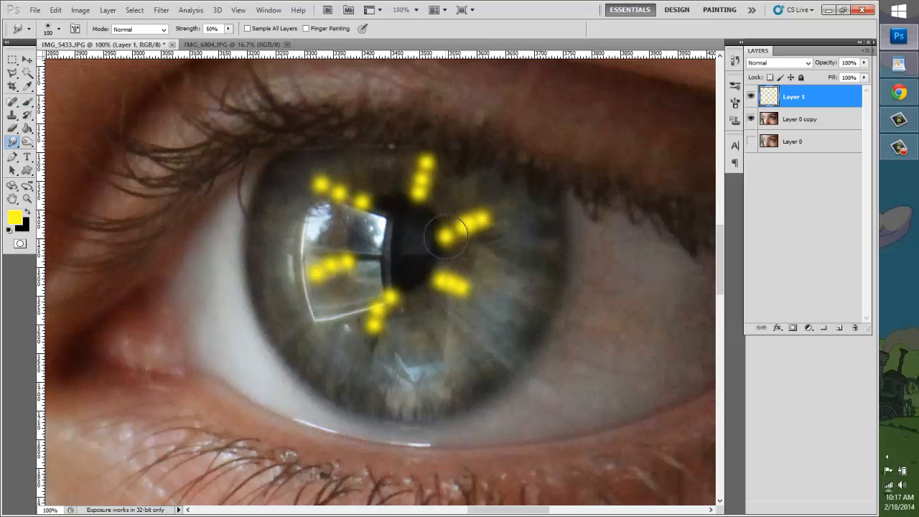
mouse_move(455, 222)
mouse_down()
mouse_move(445, 233)
mouse_move(476, 219)
mouse_move(431, 235)
mouse_move(415, 231)
mouse_move(485, 220)
mouse_move(538, 196)
mouse_move(496, 212)
mouse_move(535, 183)
mouse_move(503, 205)
mouse_up()
mouse_move(457, 295)
mouse_down()
mouse_move(404, 258)
mouse_move(520, 315)
mouse_move(489, 295)
mouse_move(571, 319)
mouse_up()
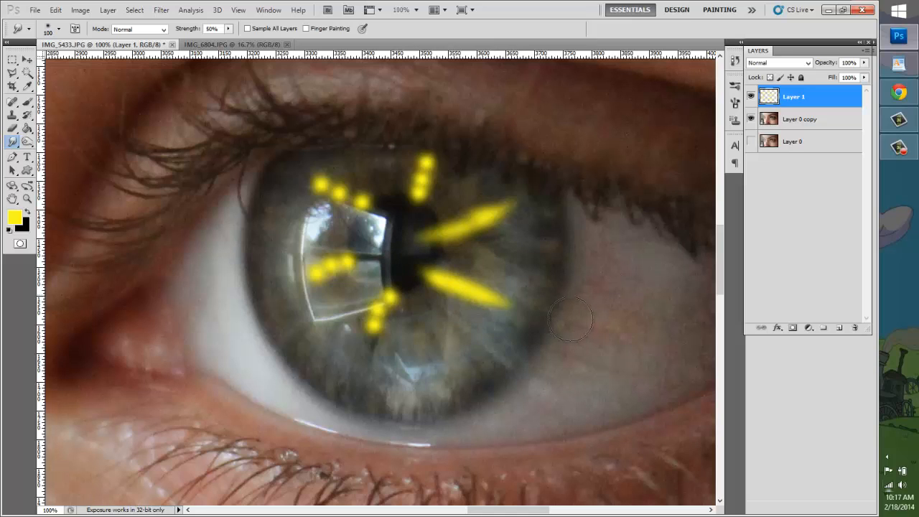
mouse_move(413, 308)
mouse_down()
mouse_move(382, 302)
mouse_move(391, 269)
mouse_move(376, 304)
mouse_move(388, 304)
mouse_move(398, 279)
mouse_move(394, 289)
mouse_move(409, 298)
mouse_move(379, 288)
mouse_move(389, 296)
mouse_move(392, 278)
mouse_move(353, 381)
mouse_up()
drag(343, 270, 373, 256)
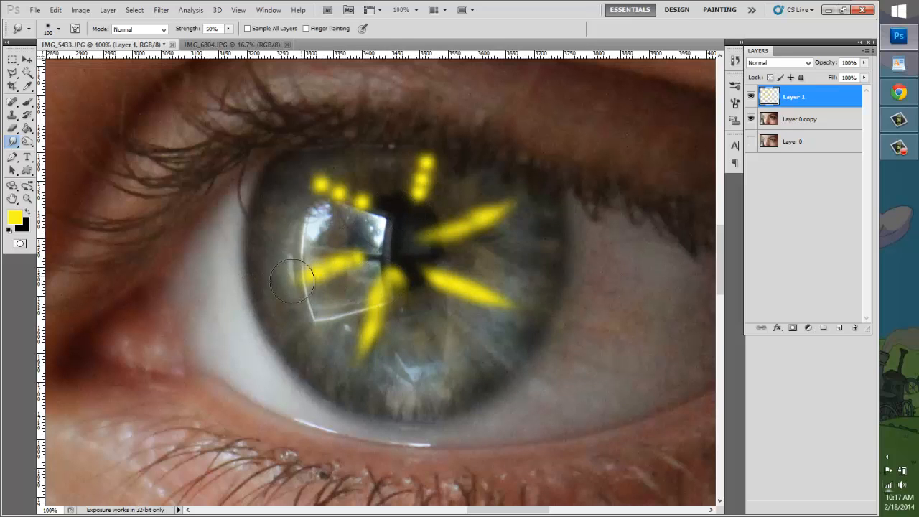
drag(316, 271, 233, 300)
mouse_move(352, 260)
mouse_down()
mouse_move(371, 249)
mouse_move(351, 261)
mouse_up()
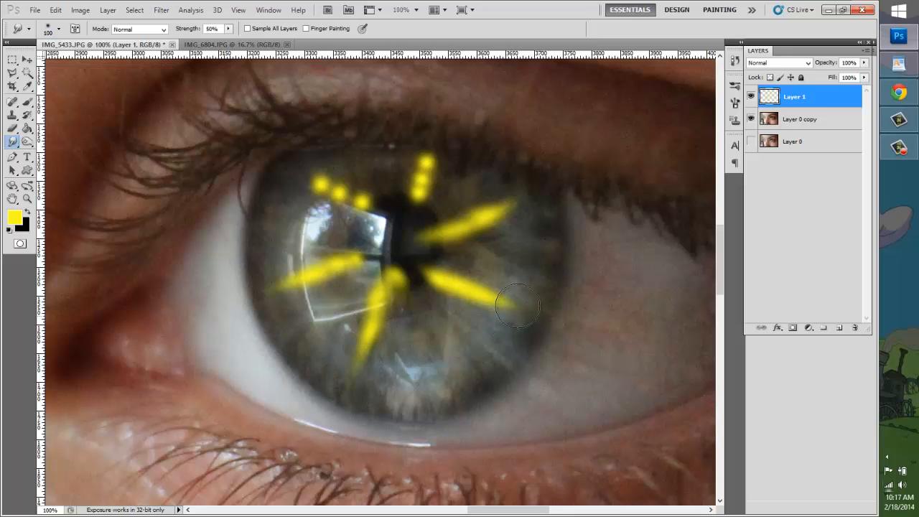
drag(507, 300, 542, 316)
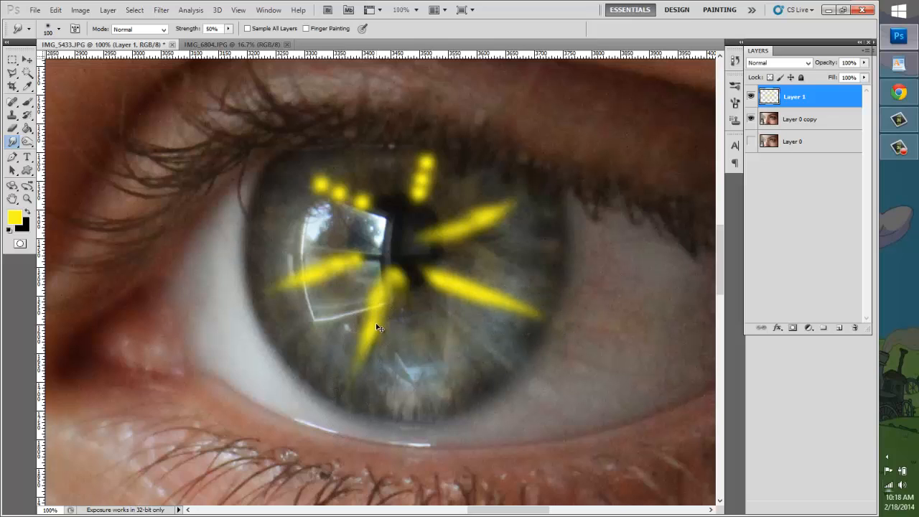
key(ctrl+z)
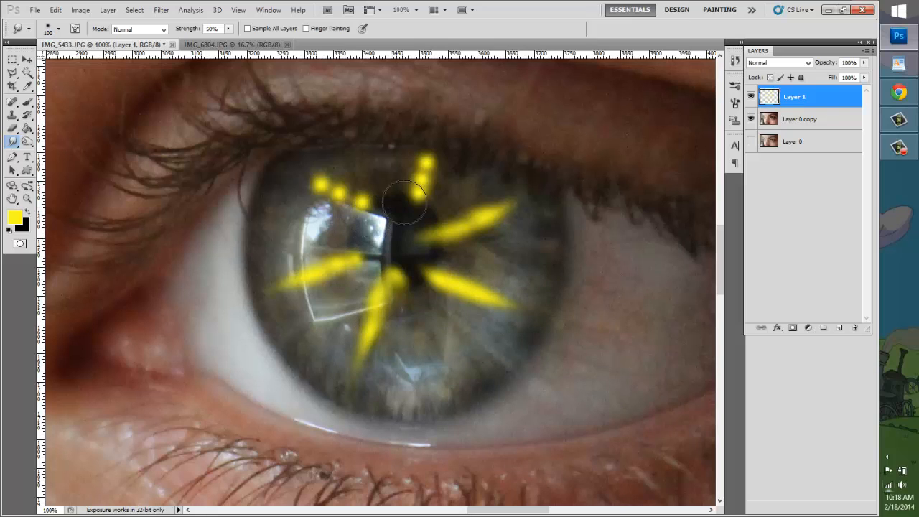
Smudge the two upper yellow dot rows into tapered streaks reaching the pupil and iris edge, and pull the upper-right streak inward
mouse_move(413, 206)
mouse_down()
mouse_move(402, 216)
mouse_move(424, 162)
mouse_move(413, 217)
mouse_move(455, 91)
mouse_up()
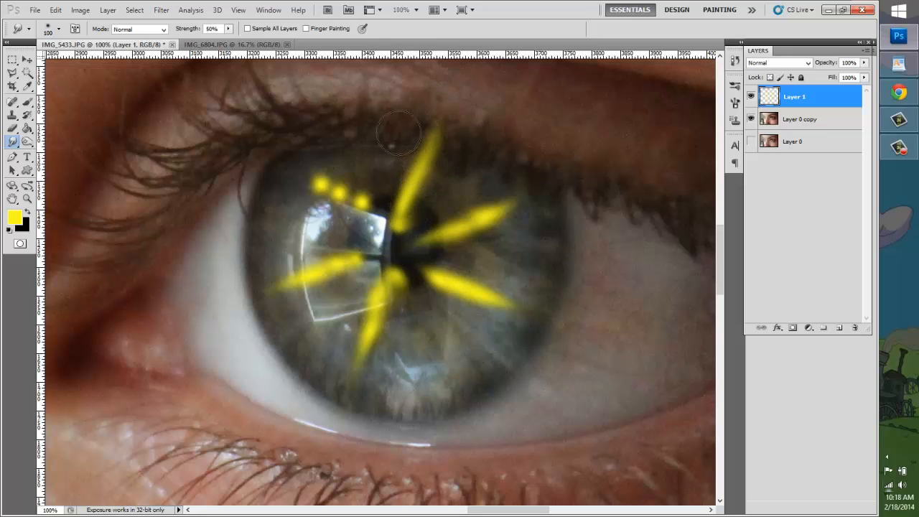
drag(411, 182, 401, 231)
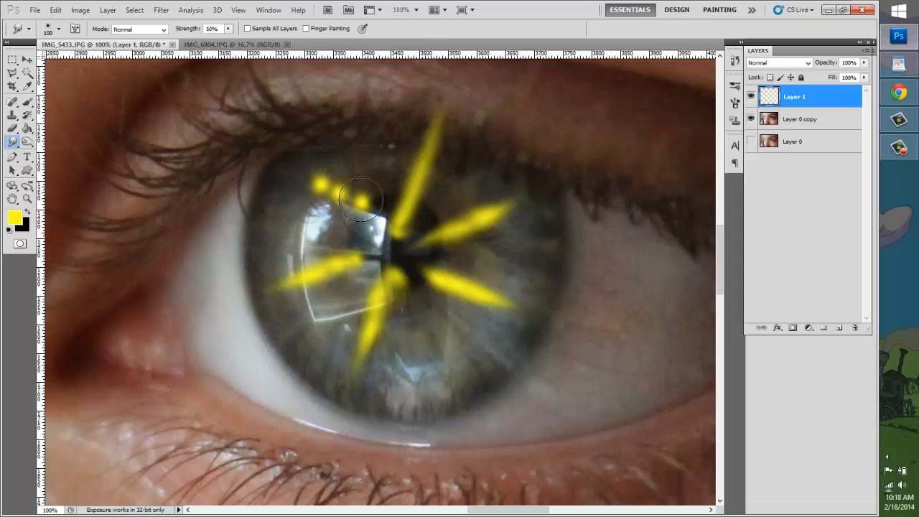
mouse_move(340, 194)
mouse_down()
mouse_move(367, 210)
mouse_move(345, 210)
mouse_move(363, 215)
mouse_move(390, 244)
mouse_up()
drag(312, 191, 285, 157)
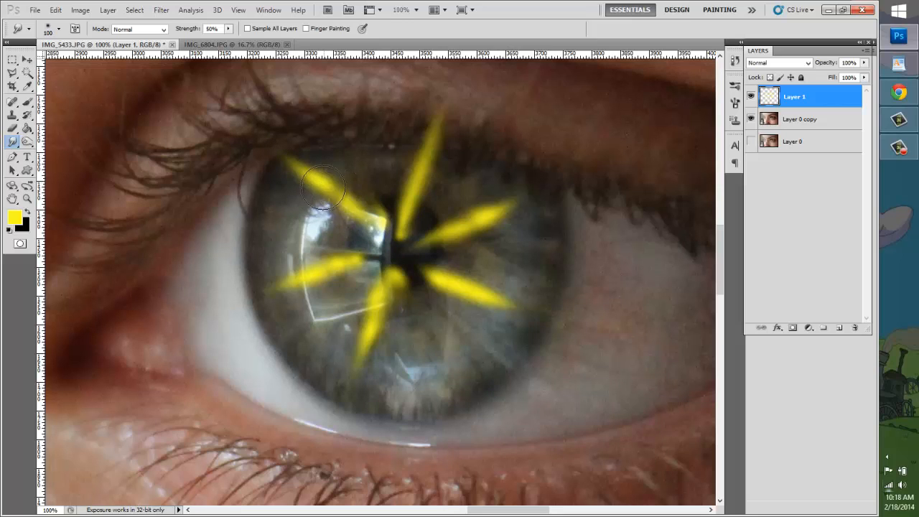
drag(381, 234, 356, 198)
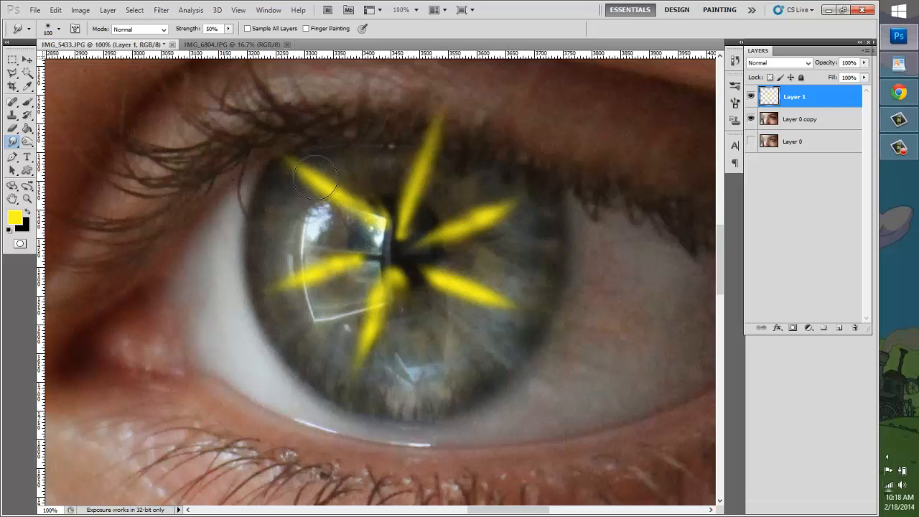
mouse_move(297, 170)
mouse_down()
mouse_move(360, 216)
mouse_move(381, 253)
mouse_up()
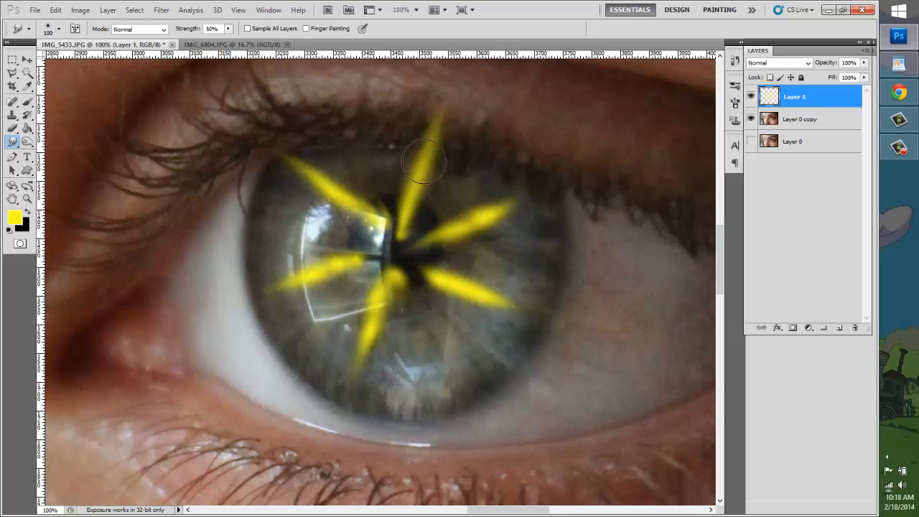
mouse_move(423, 164)
mouse_down()
mouse_move(412, 188)
mouse_move(429, 132)
mouse_move(396, 219)
mouse_move(417, 187)
mouse_move(412, 212)
mouse_move(429, 200)
mouse_move(423, 182)
mouse_move(402, 227)
mouse_up()
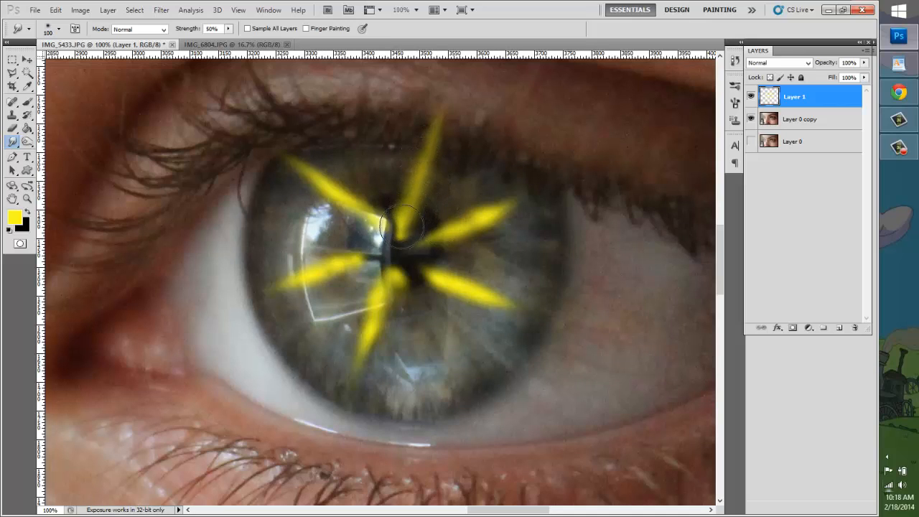
mouse_move(481, 213)
mouse_down()
mouse_move(410, 239)
mouse_move(417, 237)
mouse_move(413, 266)
mouse_up()
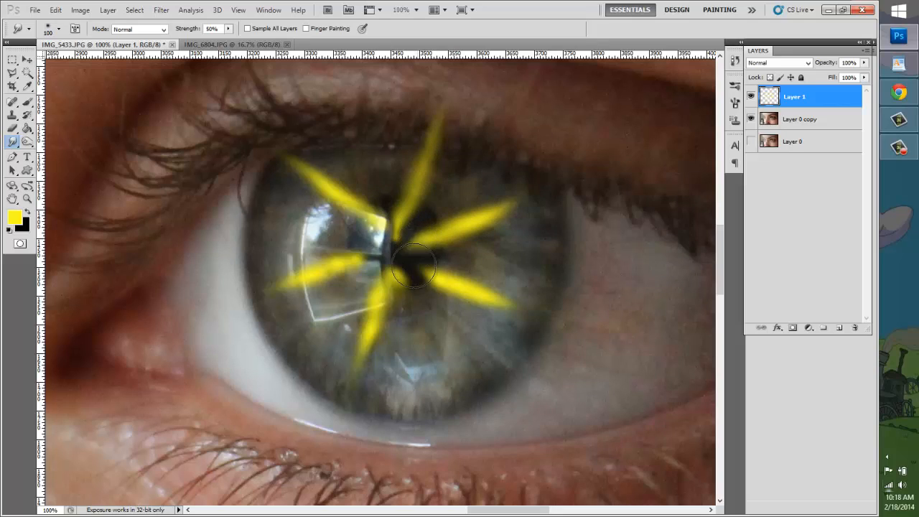
Erase the inner ends of the yellow streaks that overlap the pupil, using a 100 px Eraser at 100% opacity
click(12, 128)
mouse_move(386, 232)
mouse_down()
mouse_move(377, 214)
mouse_move(394, 223)
mouse_move(363, 250)
mouse_move(382, 272)
mouse_move(407, 277)
mouse_move(424, 265)
mouse_move(418, 219)
mouse_move(395, 208)
mouse_up()
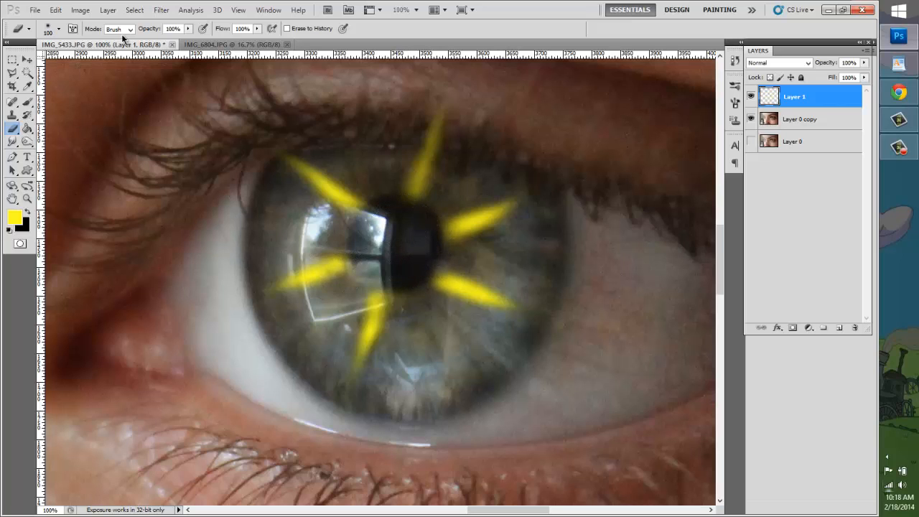
click(59, 29)
click(59, 29)
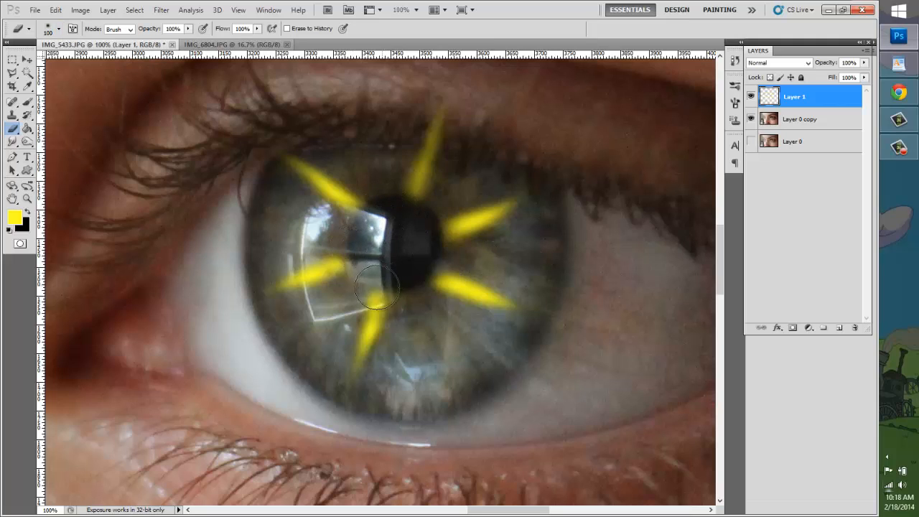
mouse_move(400, 276)
mouse_down()
mouse_move(415, 271)
mouse_move(424, 248)
mouse_move(385, 230)
mouse_up()
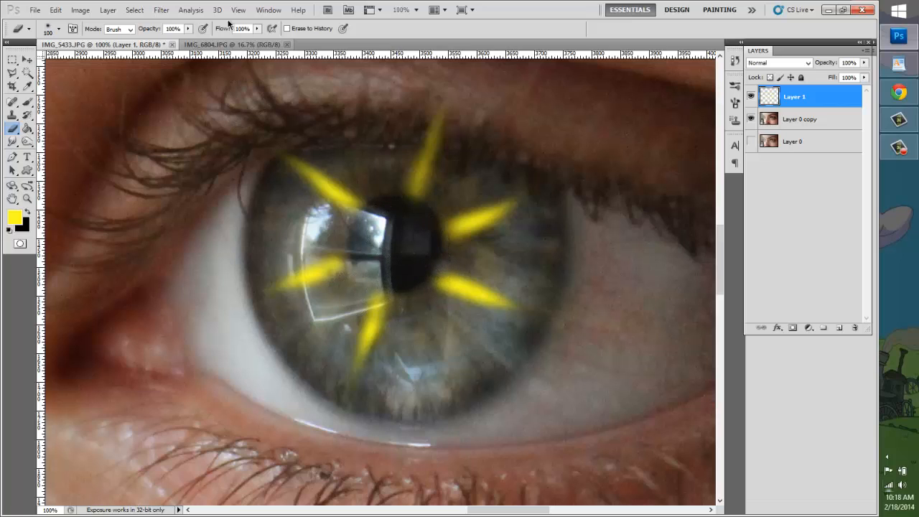
click(173, 29)
mouse_move(421, 254)
mouse_down()
mouse_move(412, 253)
mouse_move(410, 271)
mouse_move(362, 272)
mouse_move(383, 258)
mouse_up()
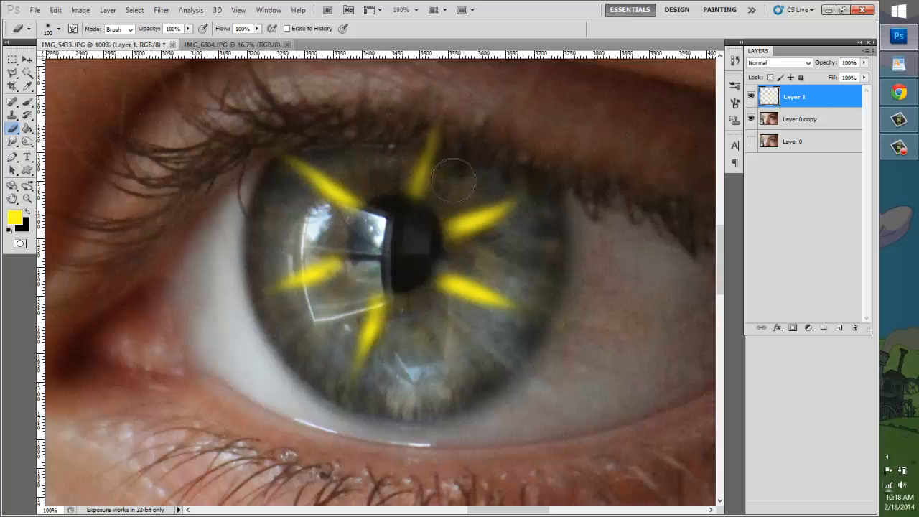
Erase along the sides of the right-hand and lower yellow streaks to make them narrower
drag(452, 210, 548, 171)
mouse_move(468, 260)
mouse_down()
mouse_move(558, 238)
mouse_move(523, 239)
mouse_move(476, 264)
mouse_move(508, 267)
mouse_move(548, 291)
mouse_up()
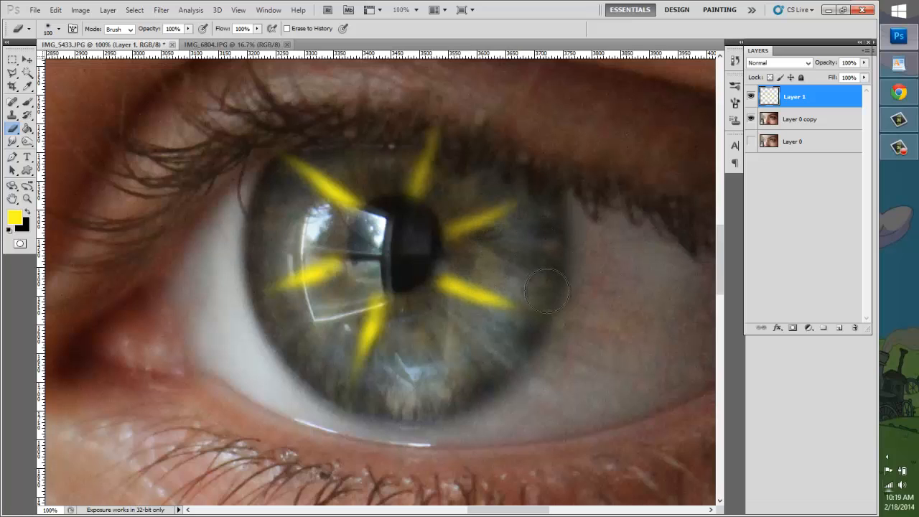
drag(444, 313, 483, 324)
drag(399, 317, 380, 374)
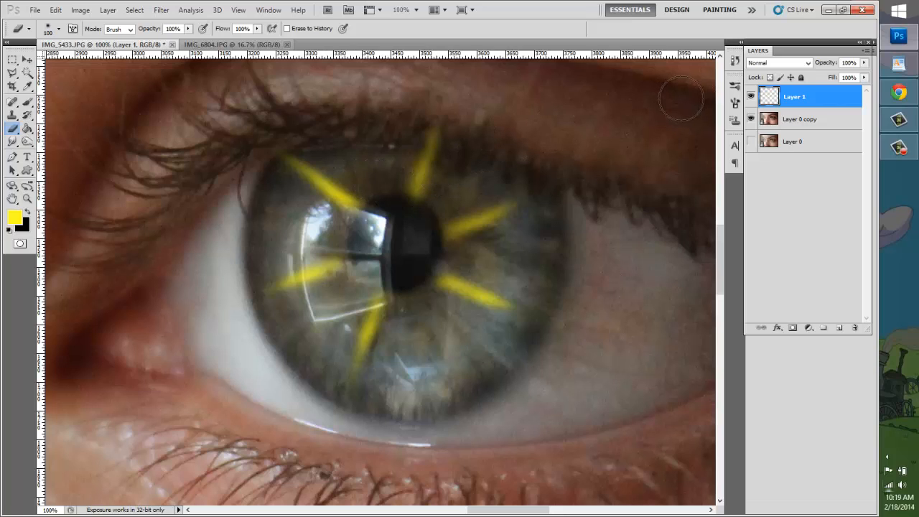
Try other blend modes such as Soft Light on Layer 1, and set its blend mode to Overlay
click(787, 65)
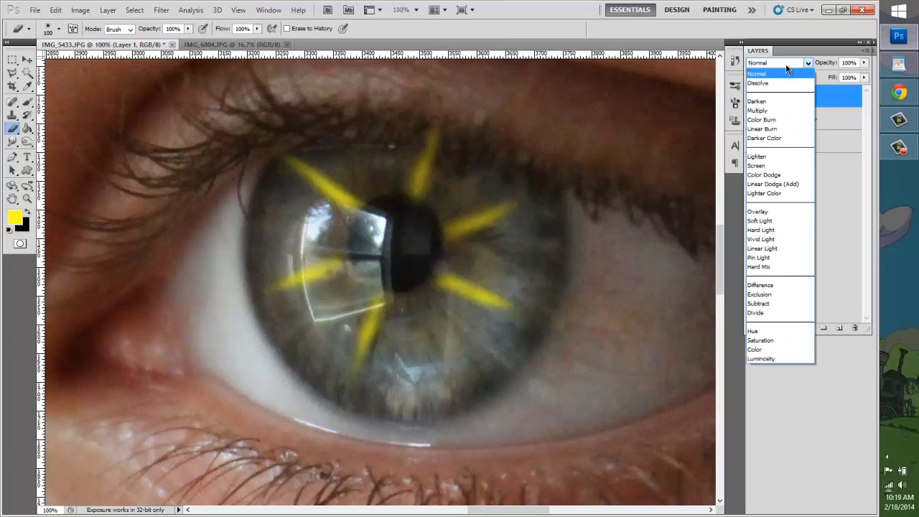
click(770, 222)
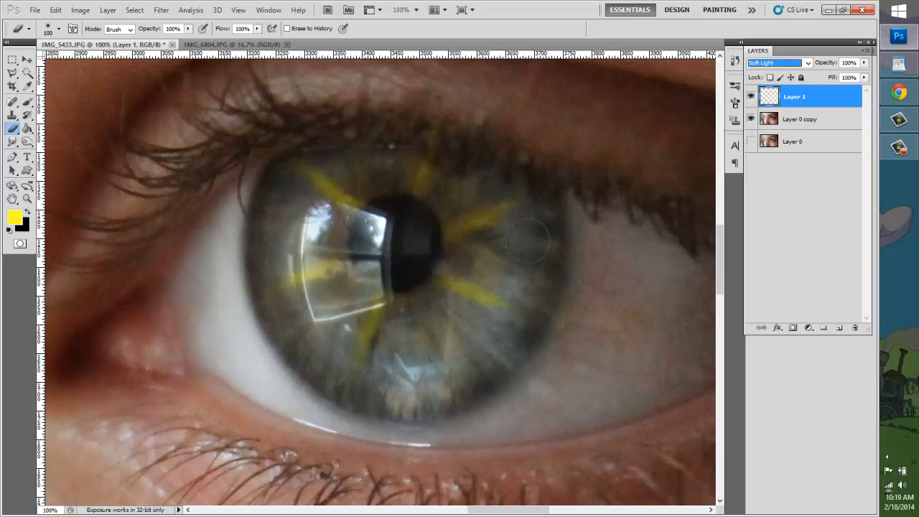
key(Up)
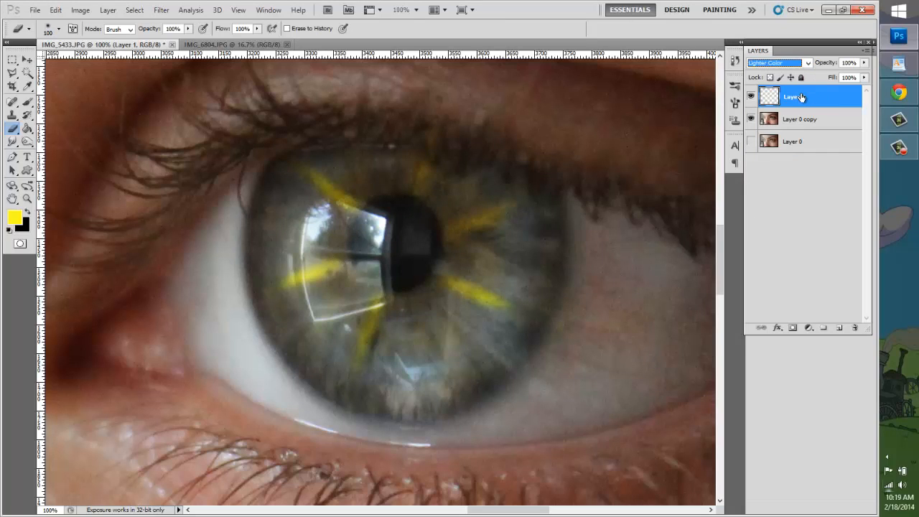
key(Down)
click(773, 66)
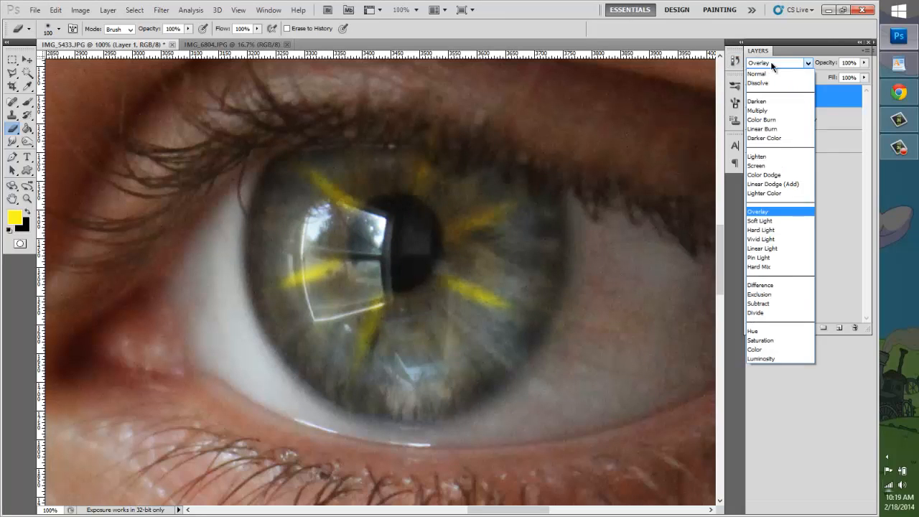
click(763, 212)
Examine how the yellow iris streaks look against both eyes and the whole portrait
click(28, 199)
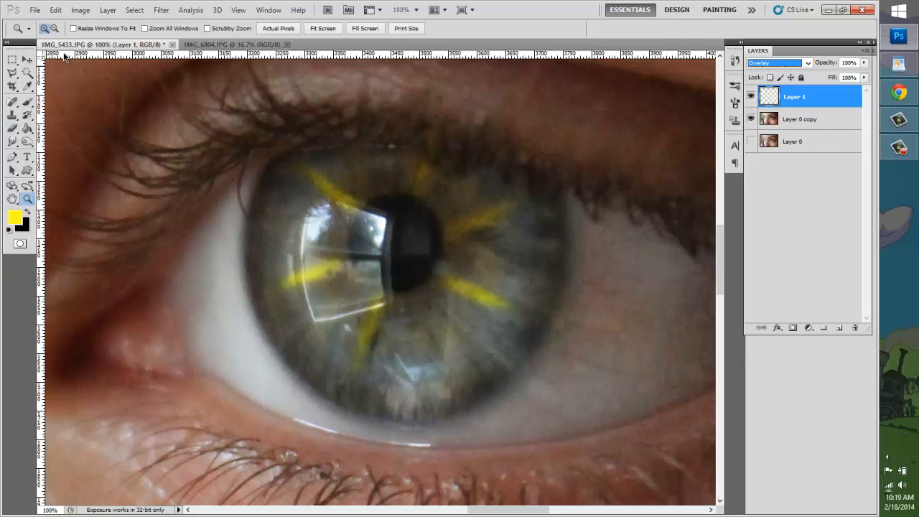
click(273, 261)
click(269, 262)
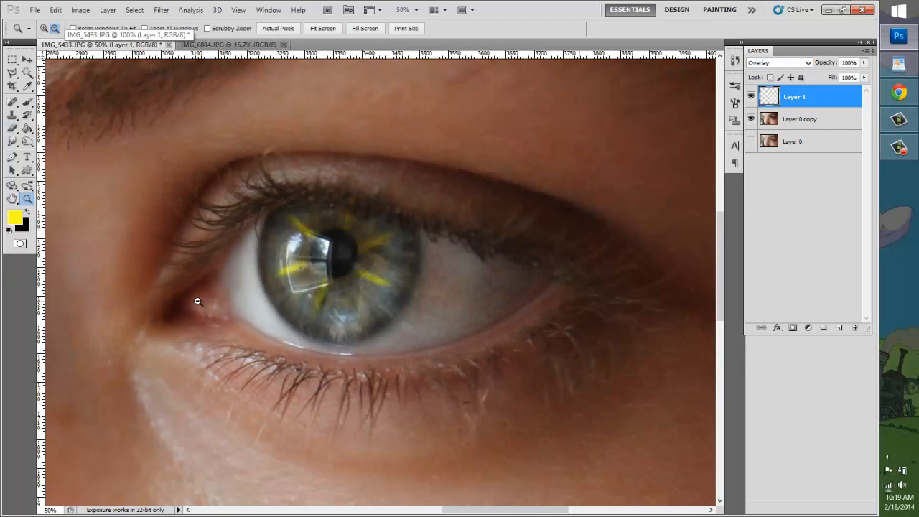
click(196, 304)
drag(443, 509, 376, 509)
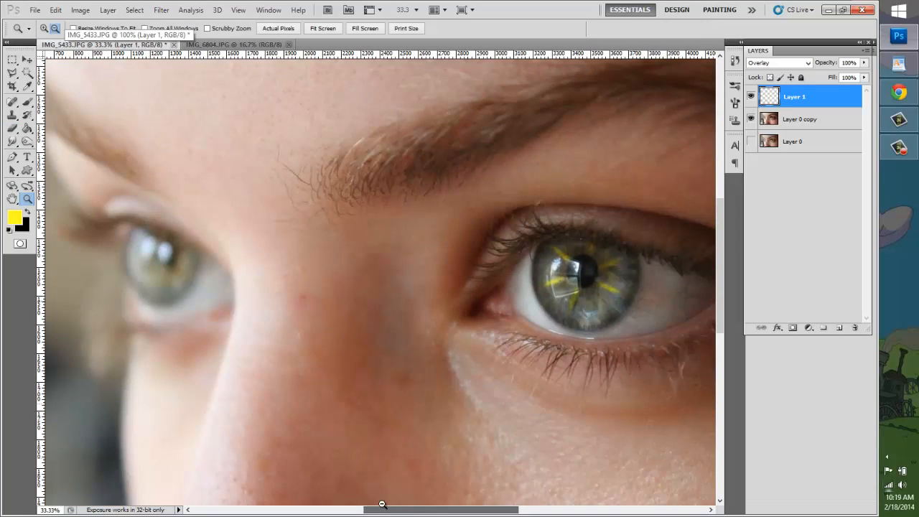
click(417, 359)
click(518, 408)
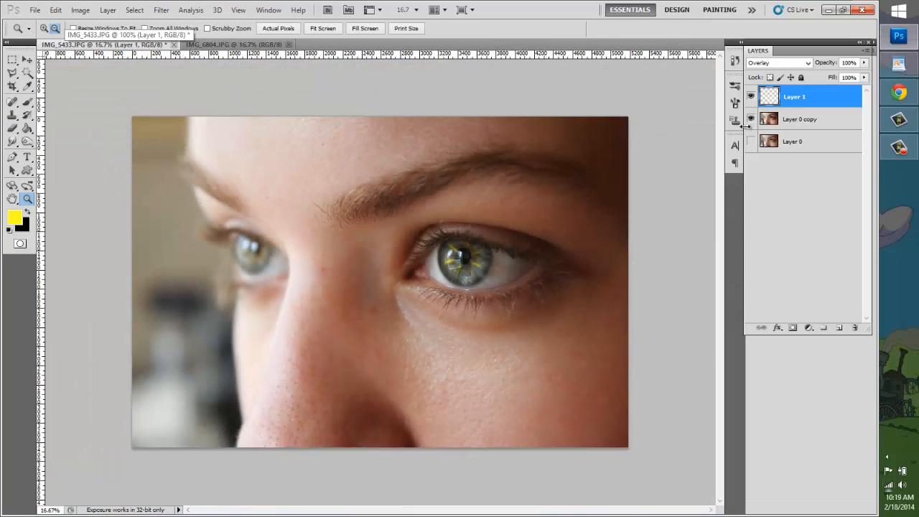
Apply a Gaussian Blur to Layer 1, adjusting the radius until the yellow streaks blend softly into the iris
click(171, 11)
mouse_move(262, 114)
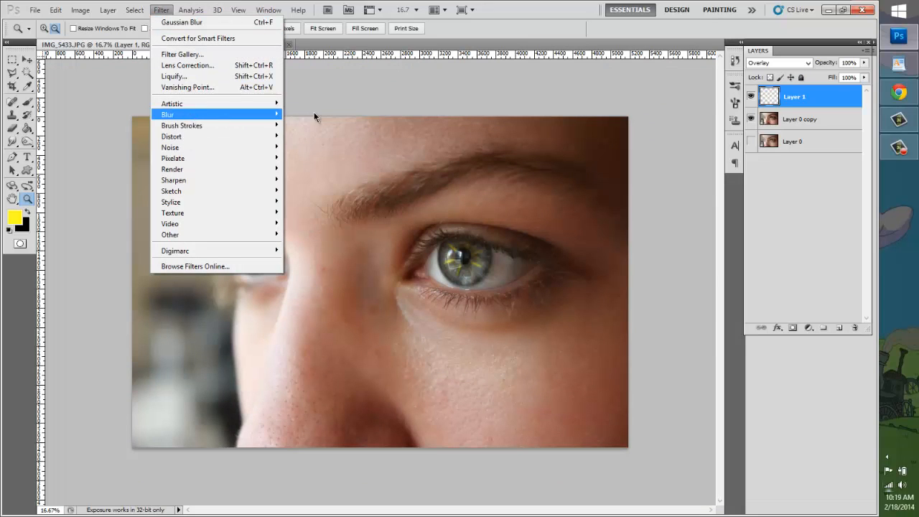
mouse_move(216, 114)
click(298, 160)
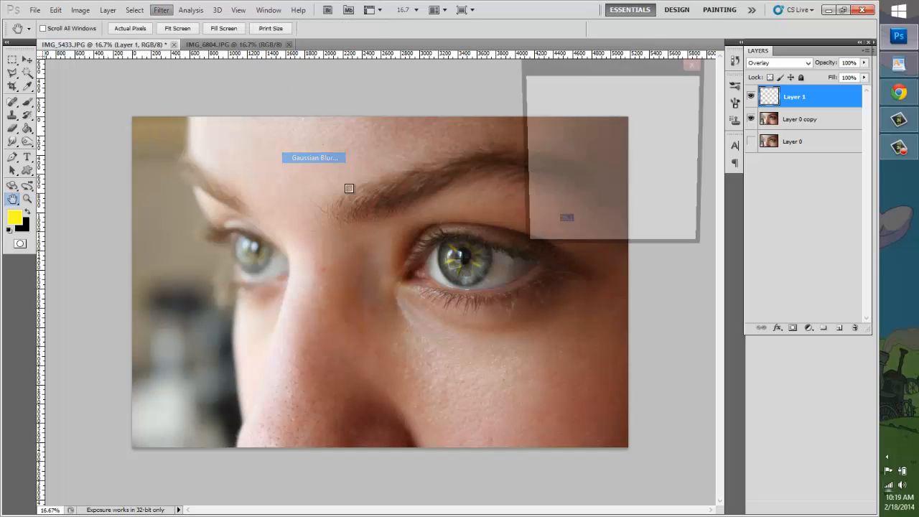
drag(562, 241, 578, 242)
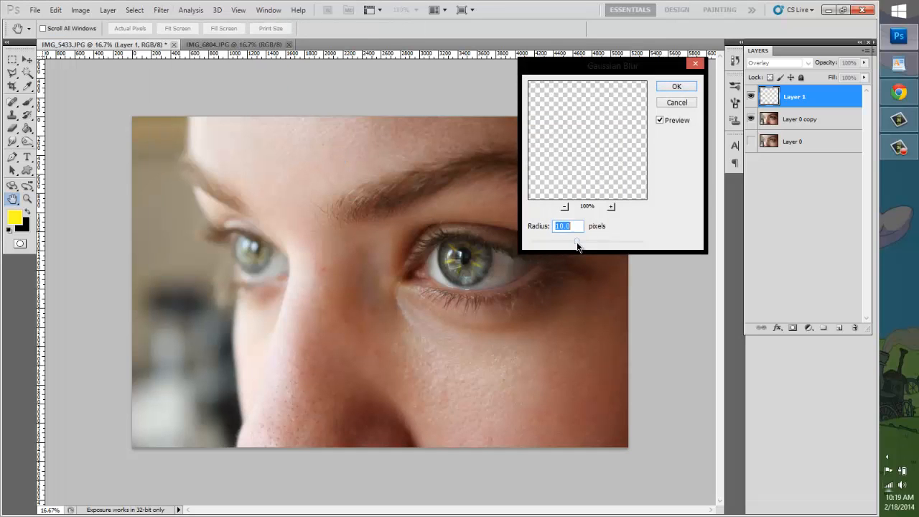
click(564, 207)
click(565, 207)
click(564, 207)
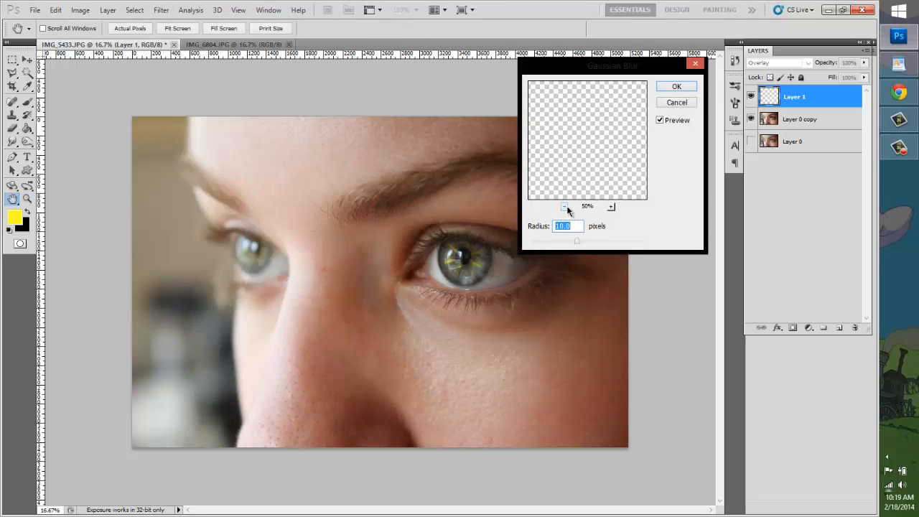
click(565, 208)
click(566, 208)
click(565, 207)
click(564, 207)
click(565, 207)
click(564, 207)
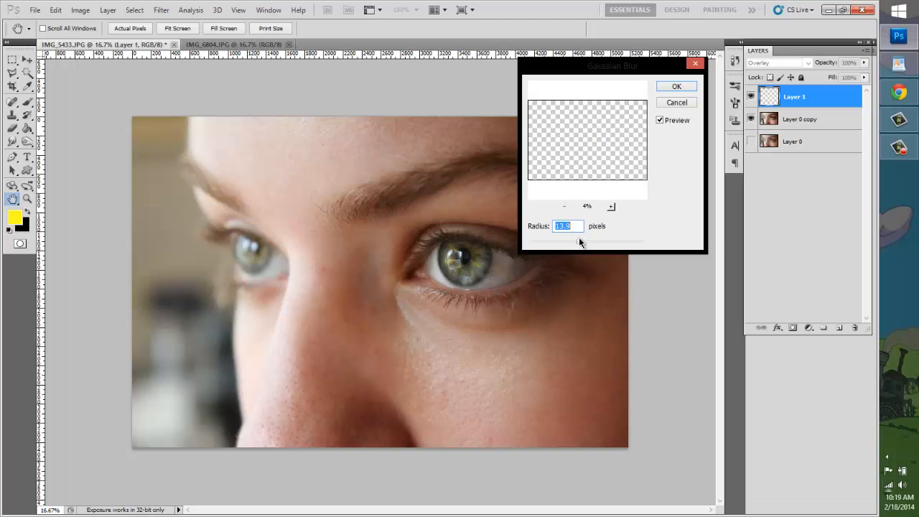
drag(579, 242, 590, 242)
drag(588, 246, 584, 244)
click(676, 87)
Merge the blurred yellow streaks of Layer 1 down into Layer 0 copy
key(z)
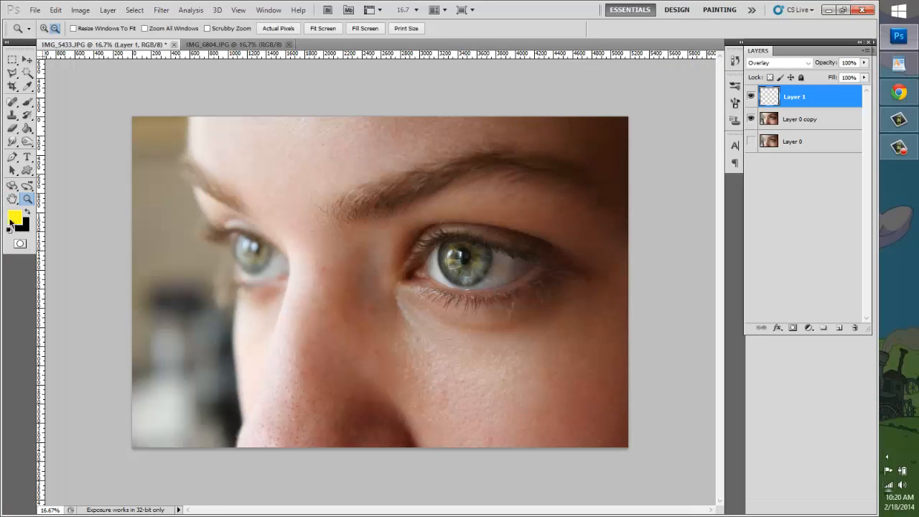
click(407, 304)
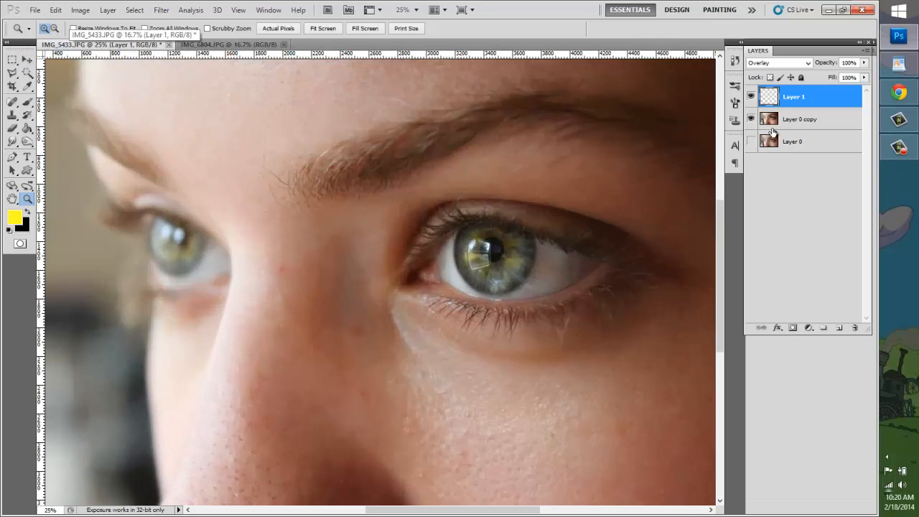
right_click(806, 96)
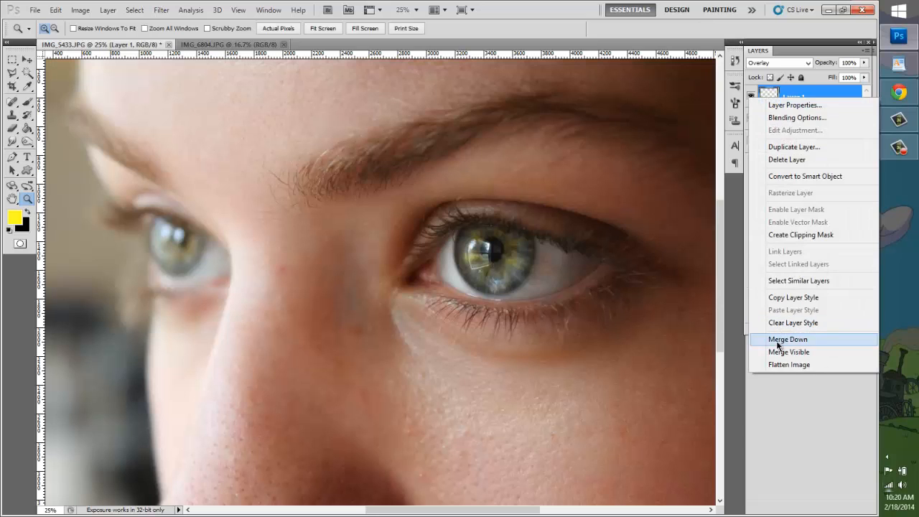
click(778, 341)
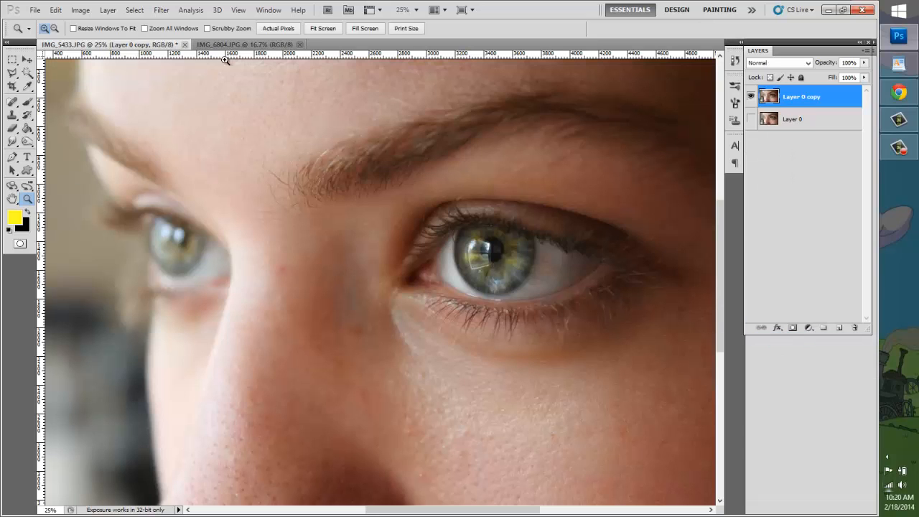
Compare the retouched eyes with the original portrait, close up and in full, by toggling the visibility of Layer 0 copy over Layer 0
click(312, 28)
click(751, 119)
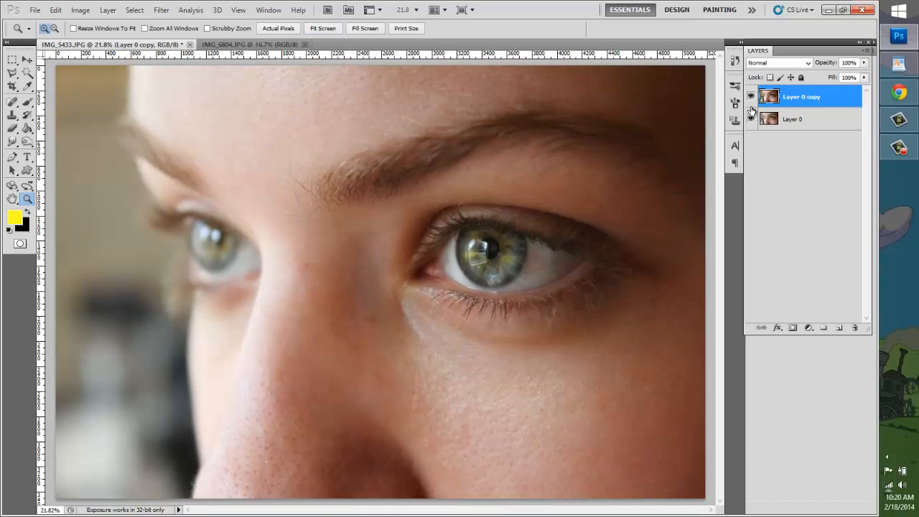
click(752, 97)
click(751, 97)
click(751, 97)
click(751, 97)
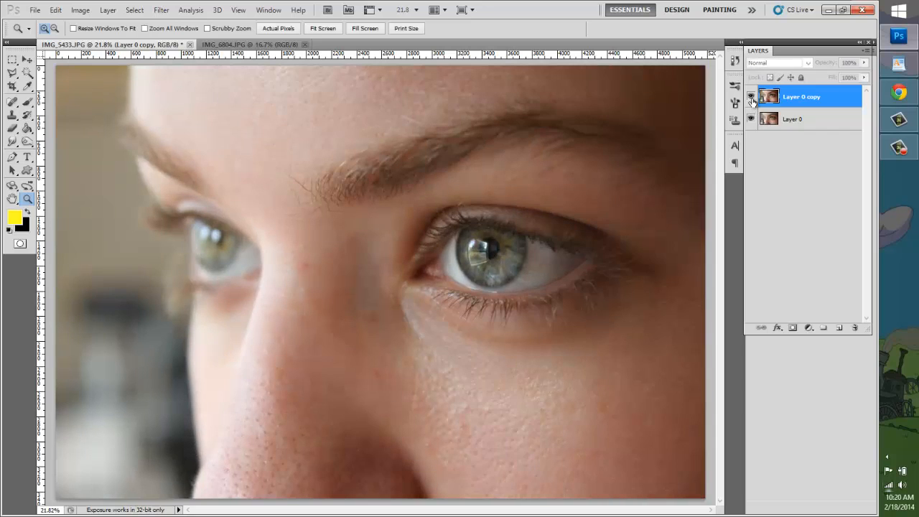
click(751, 97)
click(752, 97)
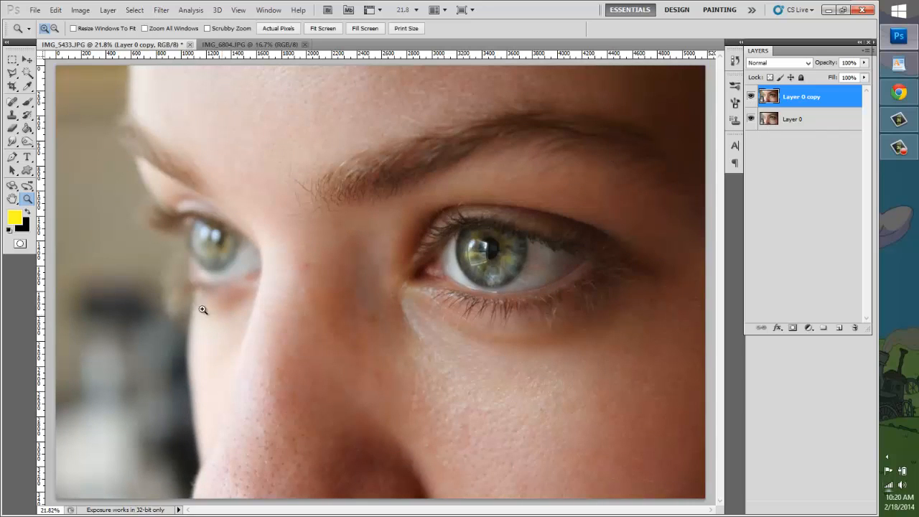
click(751, 97)
click(751, 97)
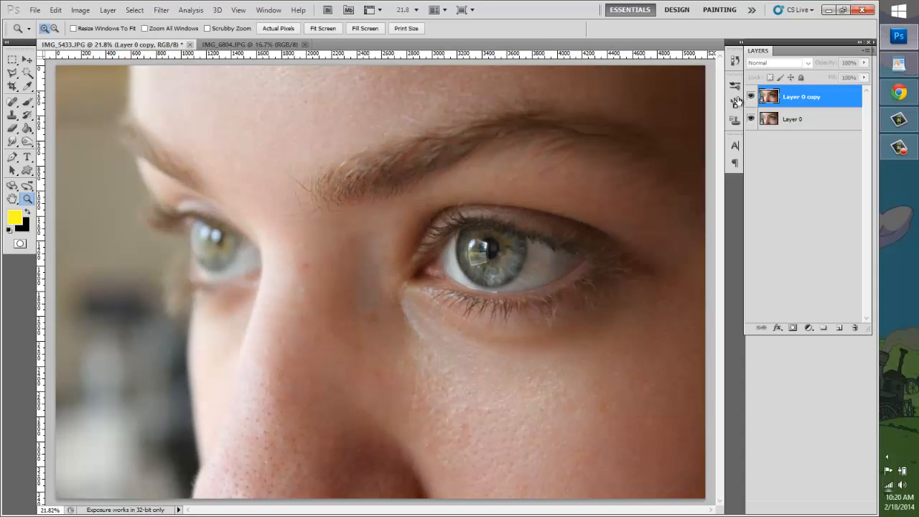
click(400, 280)
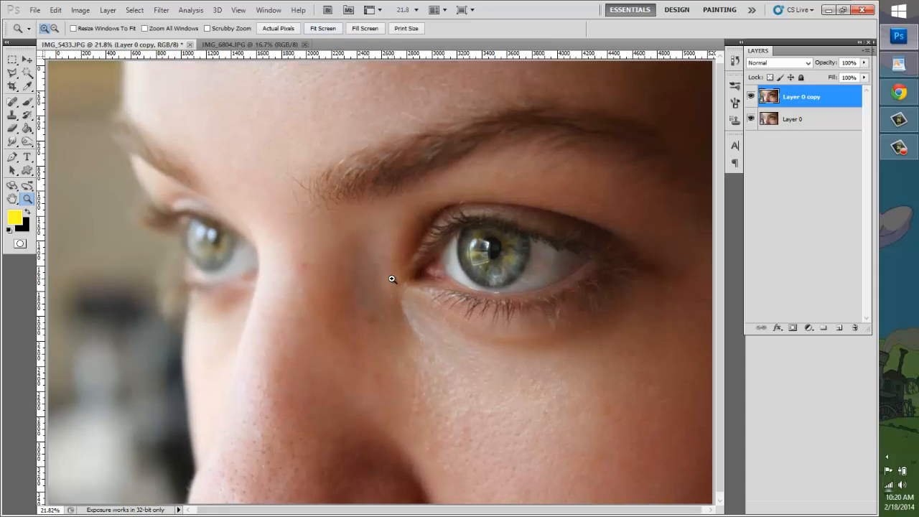
alt+click(265, 231)
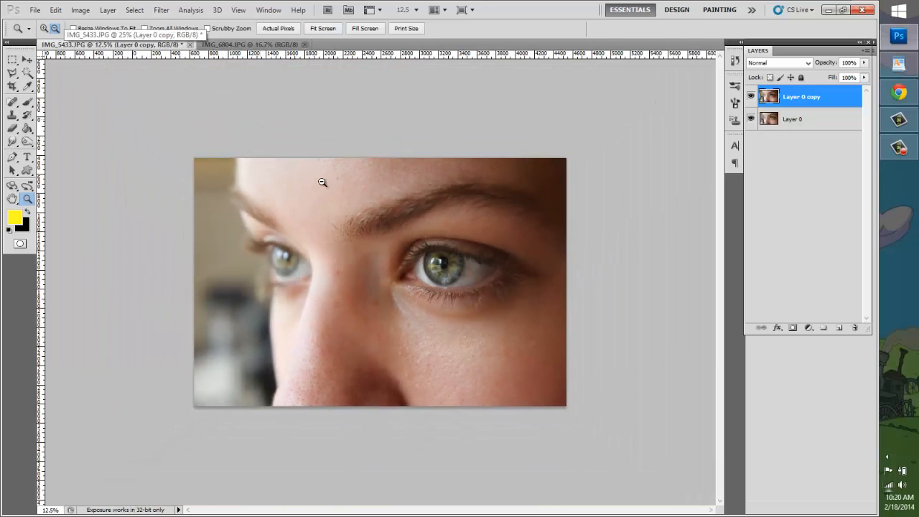
click(320, 29)
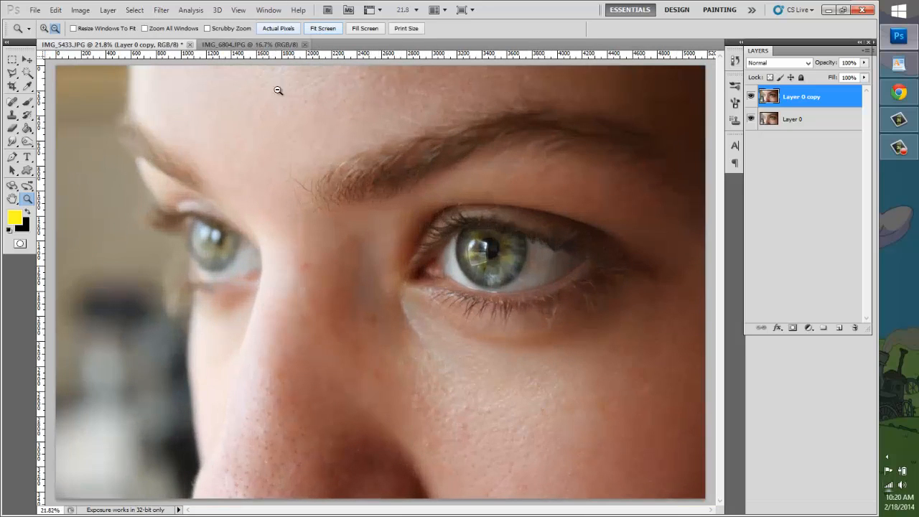
alt+click(322, 315)
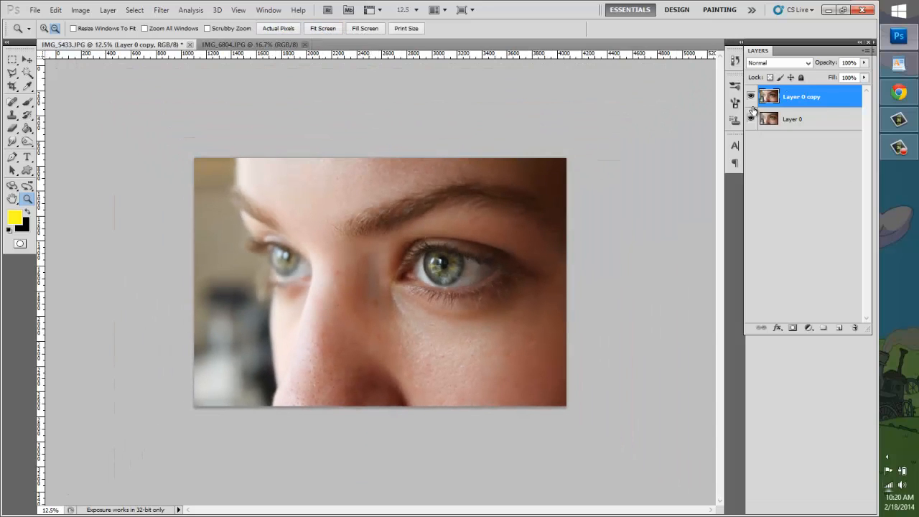
click(752, 97)
click(752, 97)
click(752, 97)
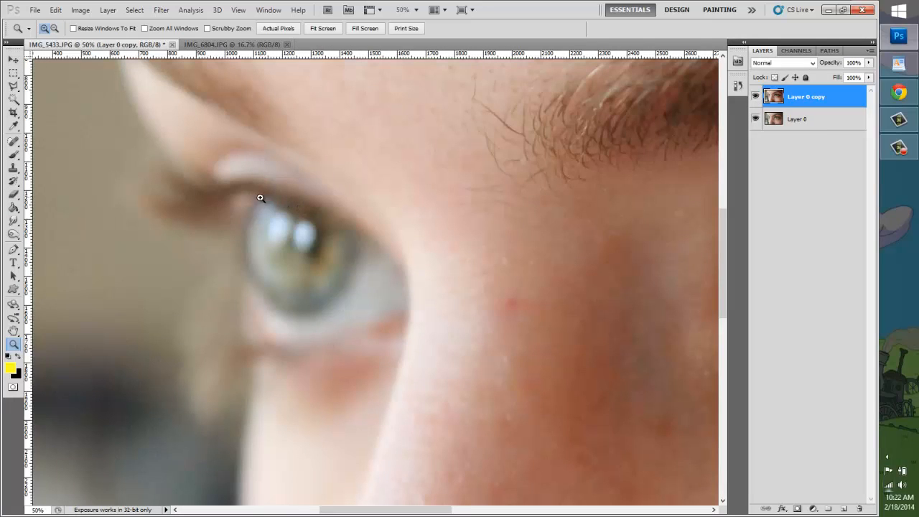
Add a new empty layer above Layer 0 copy
click(872, 51)
click(852, 60)
click(550, 159)
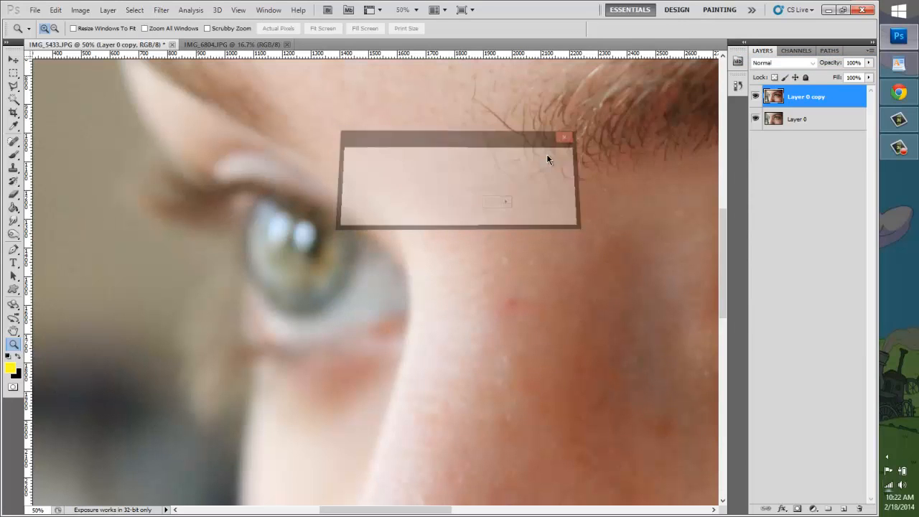
Paint short curved yellow brush strokes around the pupil in the iris of the out-of-focus eye on Layer 1
click(14, 155)
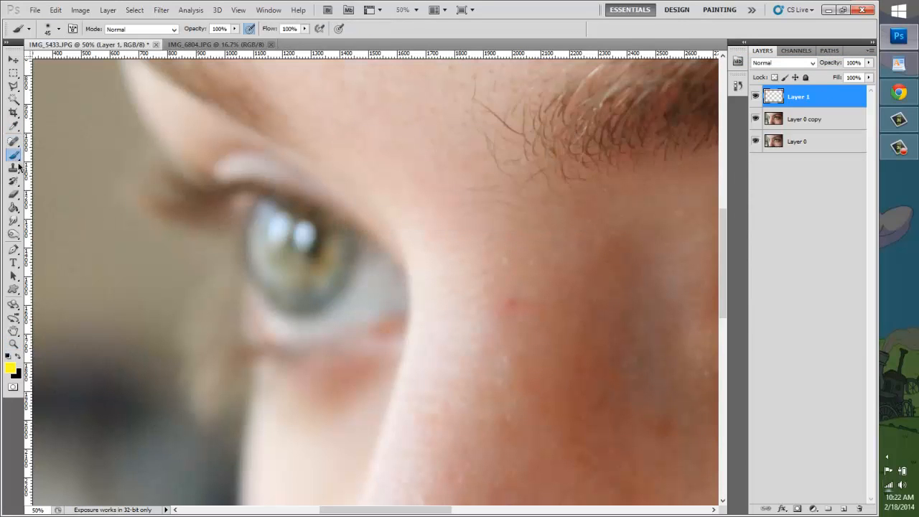
click(8, 42)
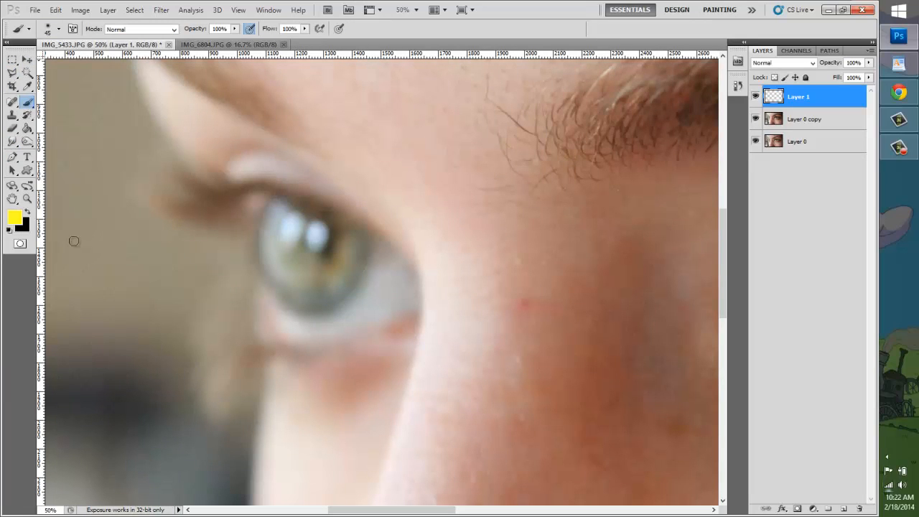
mouse_move(288, 217)
mouse_down()
mouse_move(281, 211)
mouse_move(304, 237)
mouse_move(277, 257)
mouse_move(300, 274)
mouse_move(334, 262)
mouse_move(331, 244)
mouse_move(343, 236)
mouse_move(352, 261)
mouse_up()
click(312, 213)
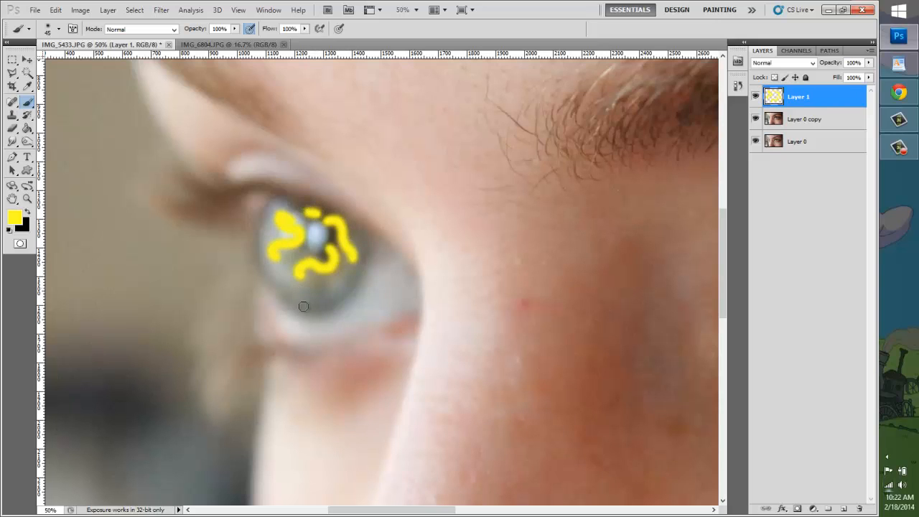
mouse_move(293, 278)
mouse_down()
mouse_move(301, 296)
mouse_move(329, 288)
mouse_up()
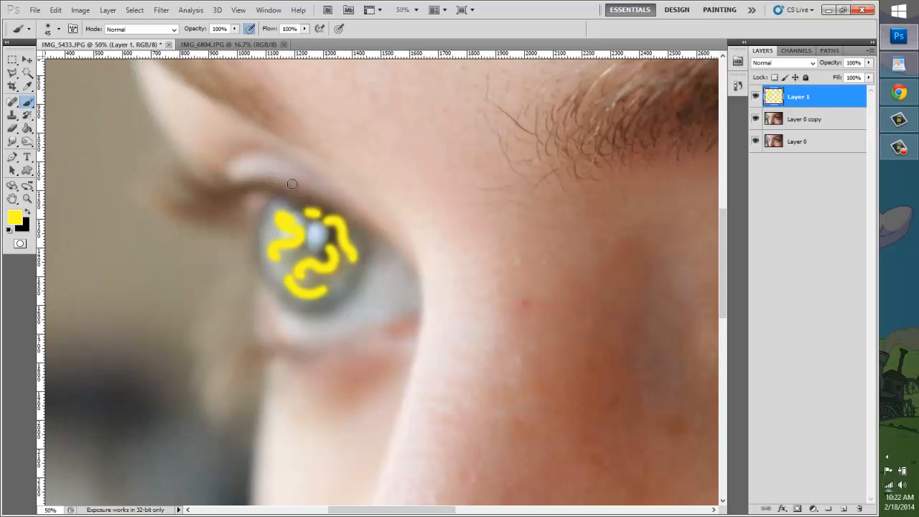
Apply a Gaussian Blur with a radius of 22.3 pixels to the yellow strokes on Layer 1
click(161, 10)
mouse_move(186, 114)
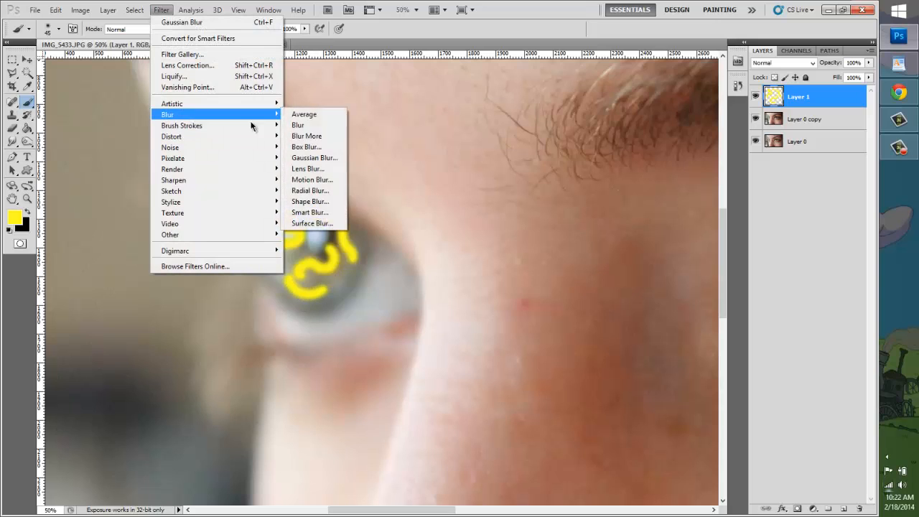
click(310, 157)
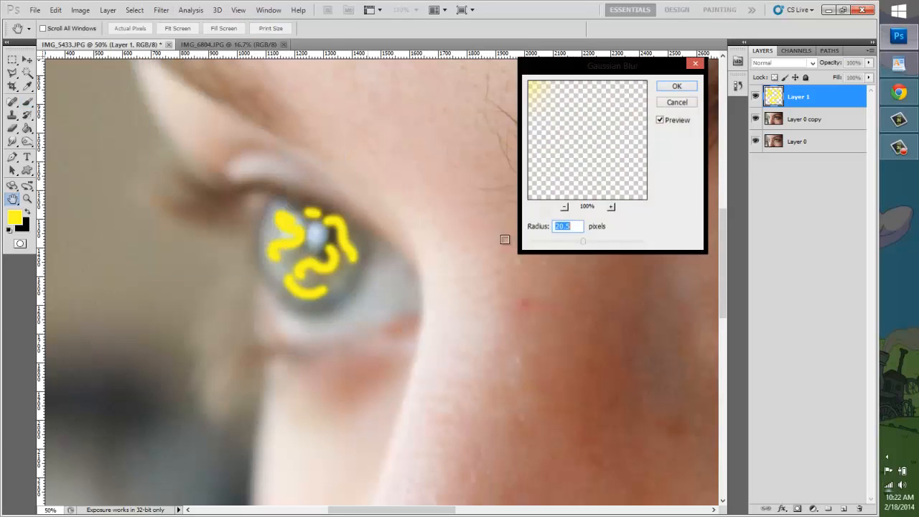
click(615, 242)
drag(614, 244, 579, 245)
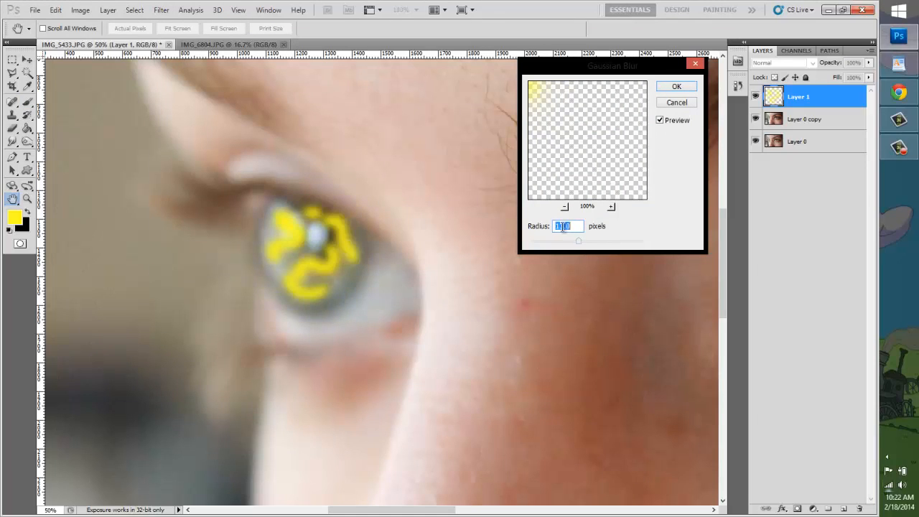
drag(589, 242, 585, 245)
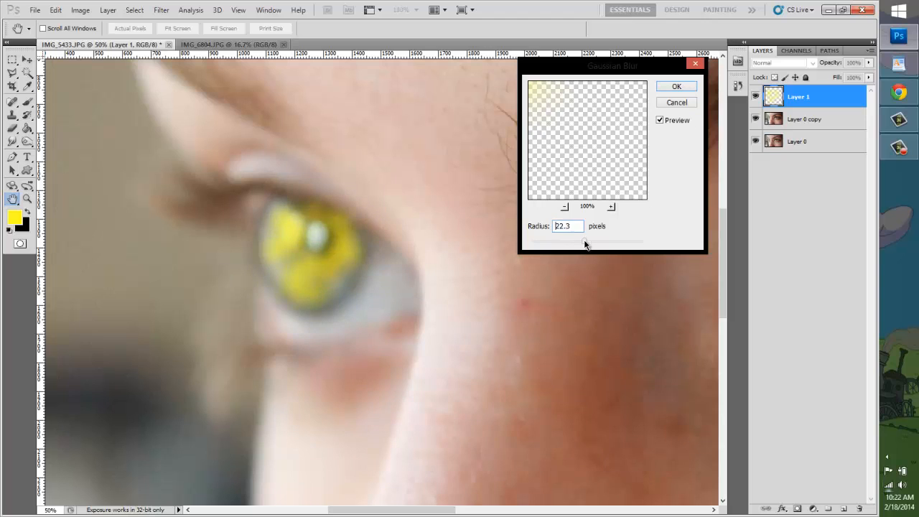
click(676, 86)
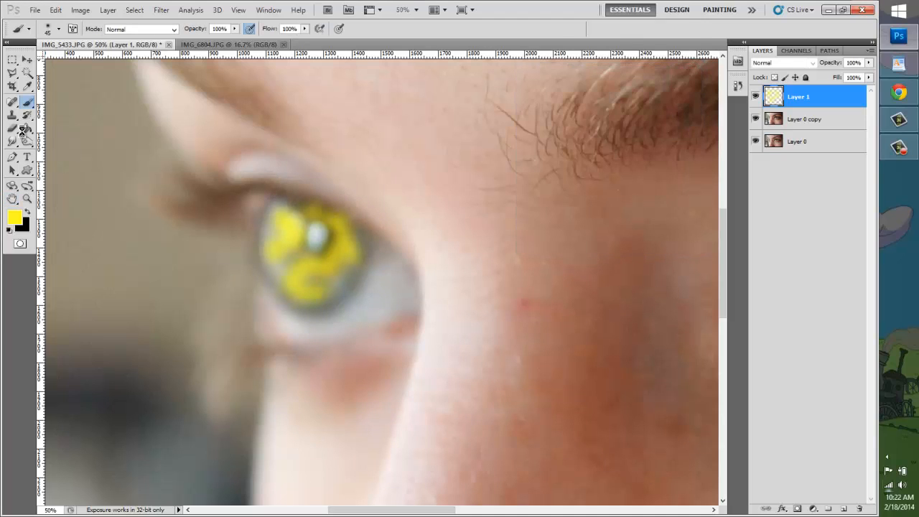
Erase parts of the yellow over the pupil and iris to thin the strokes, and blur Layer 1 again with a 22.3-pixel Gaussian Blur
click(13, 129)
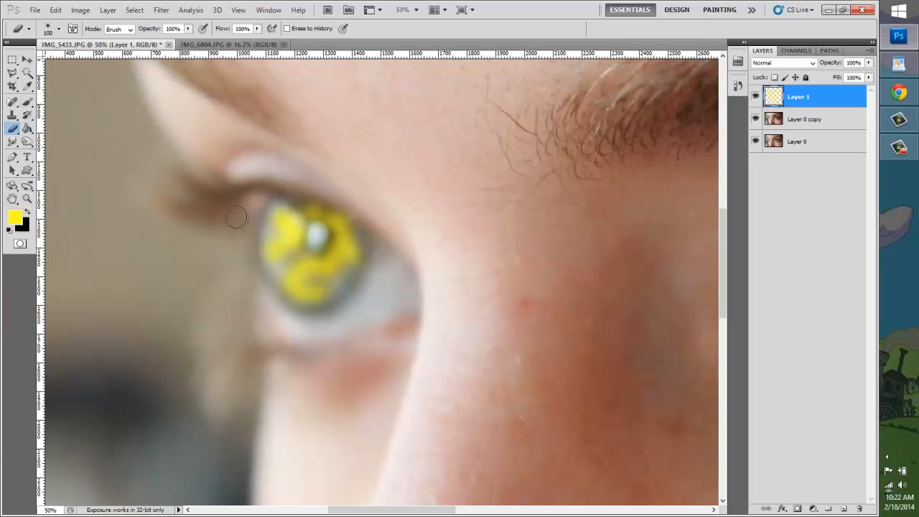
mouse_move(296, 252)
mouse_down()
mouse_move(283, 195)
mouse_move(253, 222)
mouse_move(268, 232)
mouse_move(253, 252)
mouse_move(259, 301)
mouse_move(293, 294)
mouse_move(304, 279)
mouse_move(337, 280)
mouse_move(340, 292)
mouse_move(321, 284)
mouse_move(348, 297)
mouse_move(314, 311)
mouse_move(267, 307)
mouse_move(272, 293)
mouse_move(292, 309)
mouse_move(319, 277)
mouse_move(339, 279)
mouse_move(348, 269)
mouse_move(343, 262)
mouse_move(332, 281)
mouse_move(312, 250)
mouse_move(329, 240)
mouse_move(316, 224)
mouse_move(323, 213)
mouse_move(351, 219)
mouse_move(352, 234)
mouse_move(368, 272)
mouse_up()
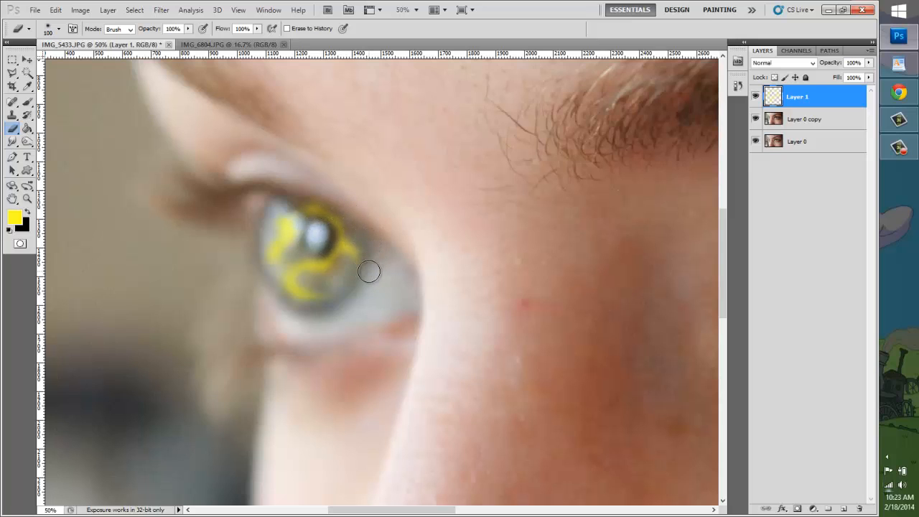
click(159, 10)
mouse_move(201, 120)
click(309, 158)
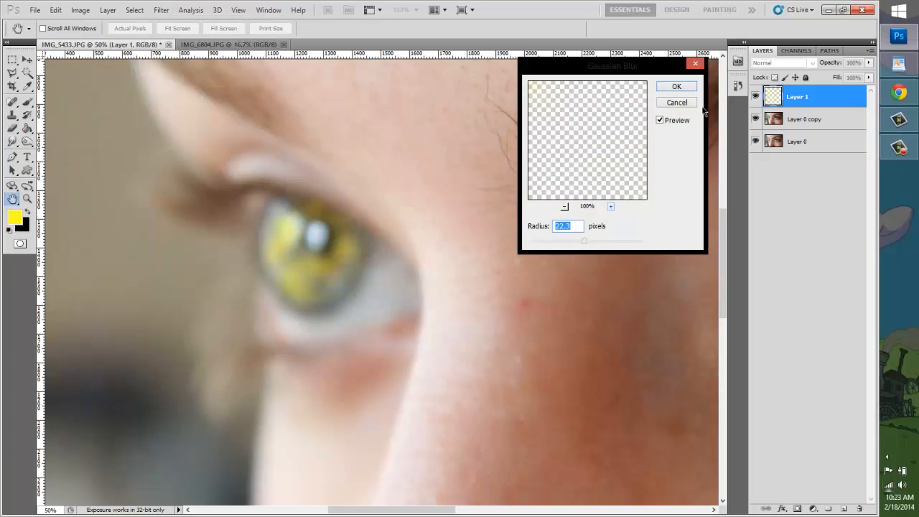
click(677, 87)
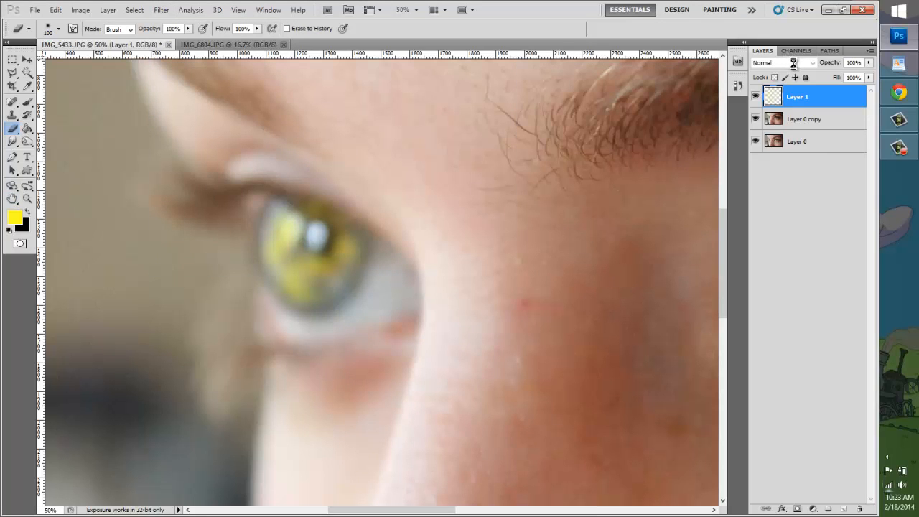
Set the blend mode of Layer 1 to Soft Light, trying the adjacent mode for comparison
click(811, 63)
click(792, 216)
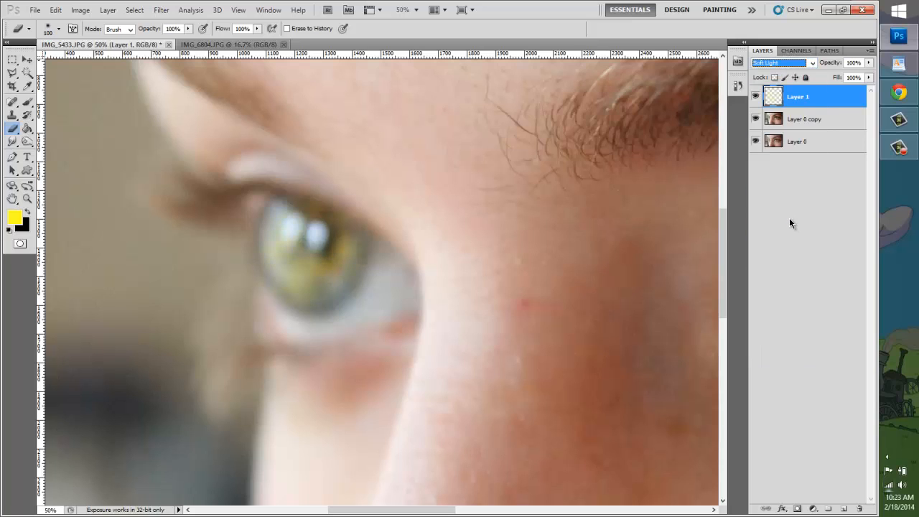
key(Up)
key(Down)
Judge the yellow against the whole portrait, reduce Layer 1's opacity to 65%, and merge it down into Layer 0 copy
click(27, 199)
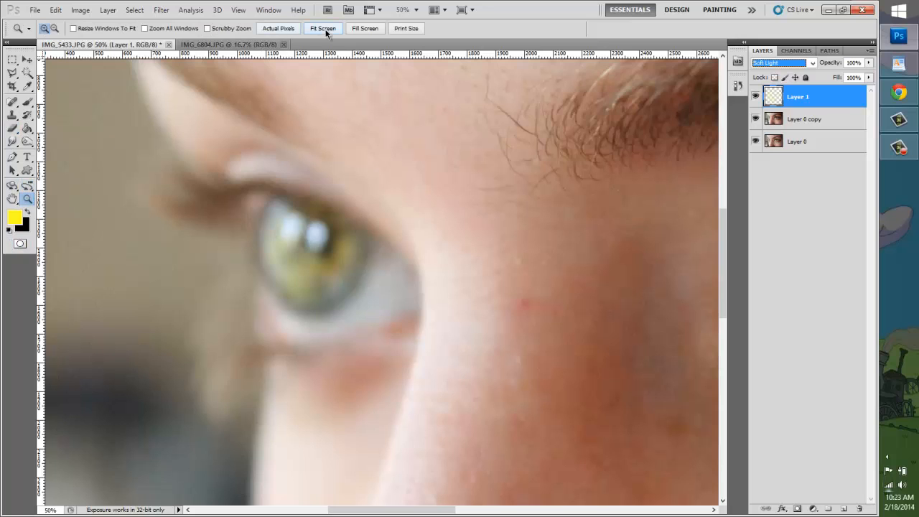
click(325, 29)
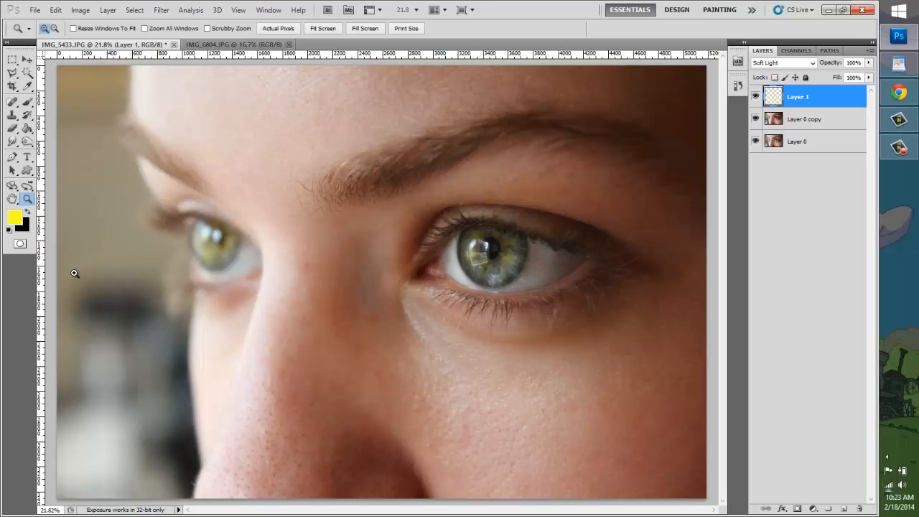
click(55, 28)
click(472, 363)
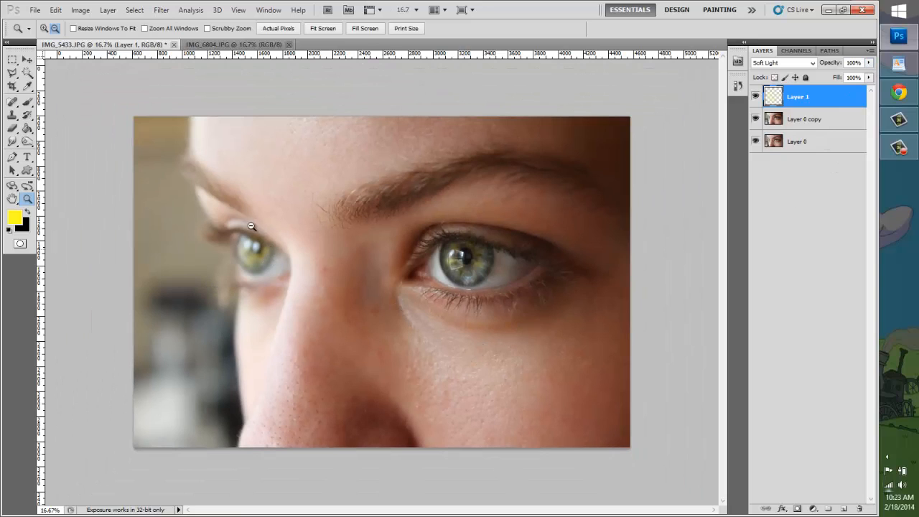
click(869, 64)
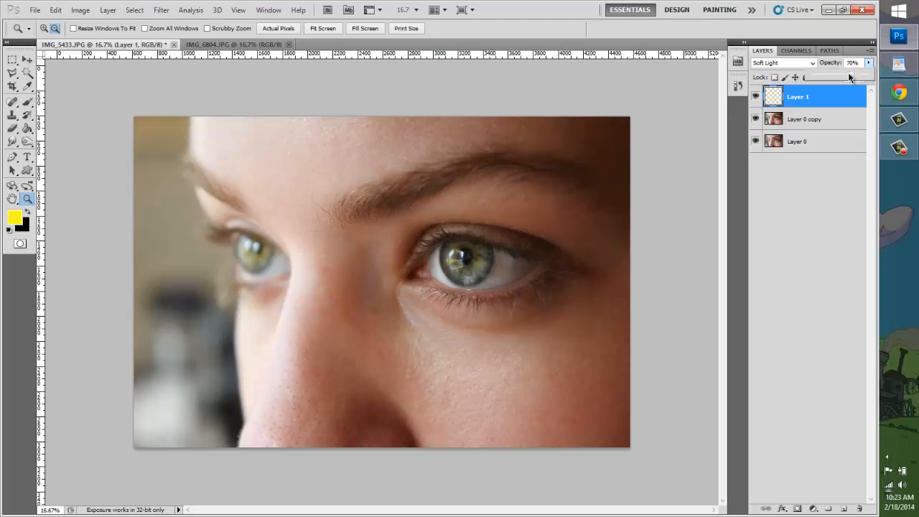
click(849, 73)
right_click(811, 98)
click(863, 69)
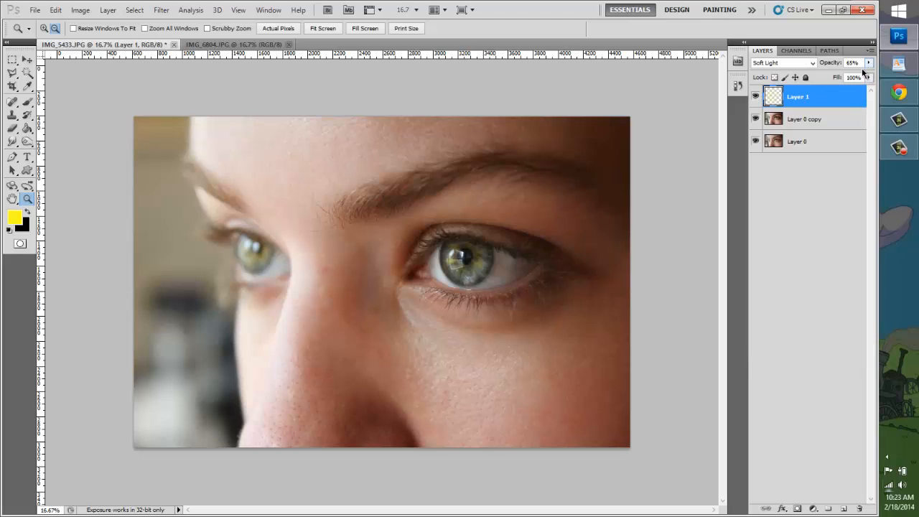
click(865, 71)
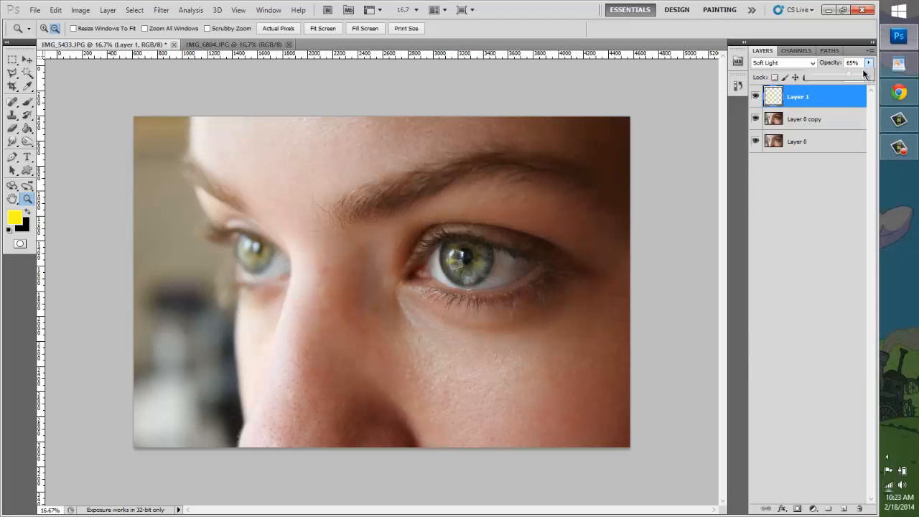
right_click(815, 106)
click(772, 348)
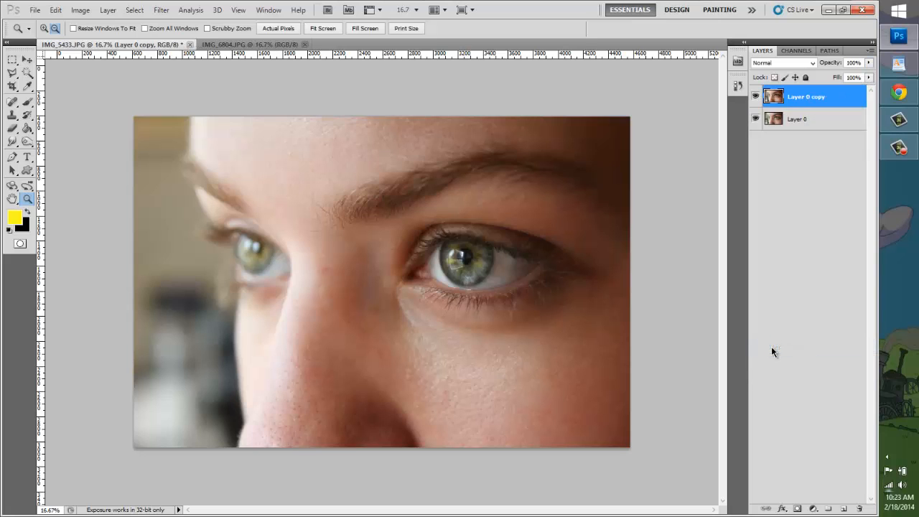
Compare both finished eyes with the original by hiding and showing Layer 0 copy above Layer 0
click(760, 120)
click(757, 99)
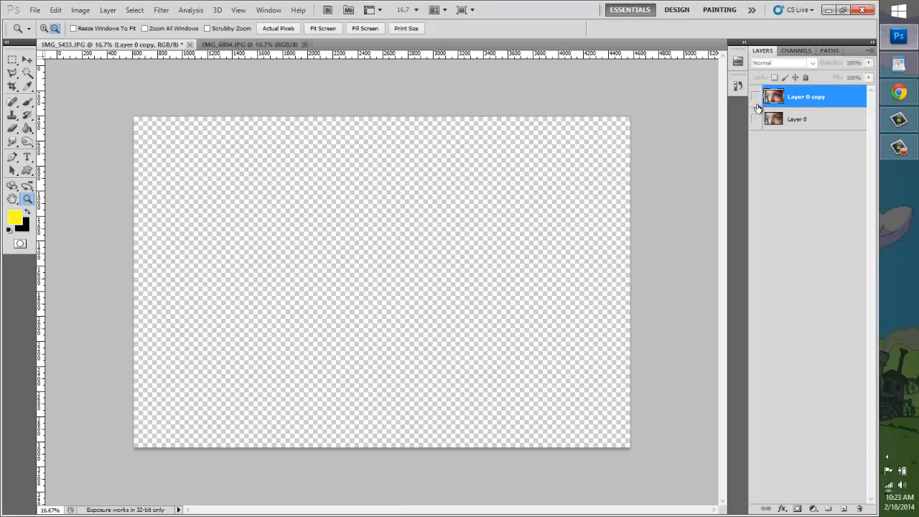
click(756, 119)
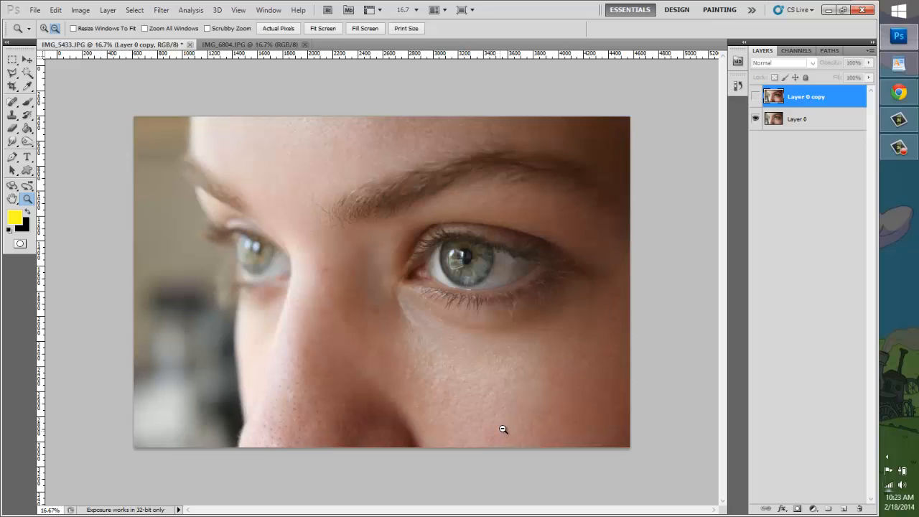
click(754, 99)
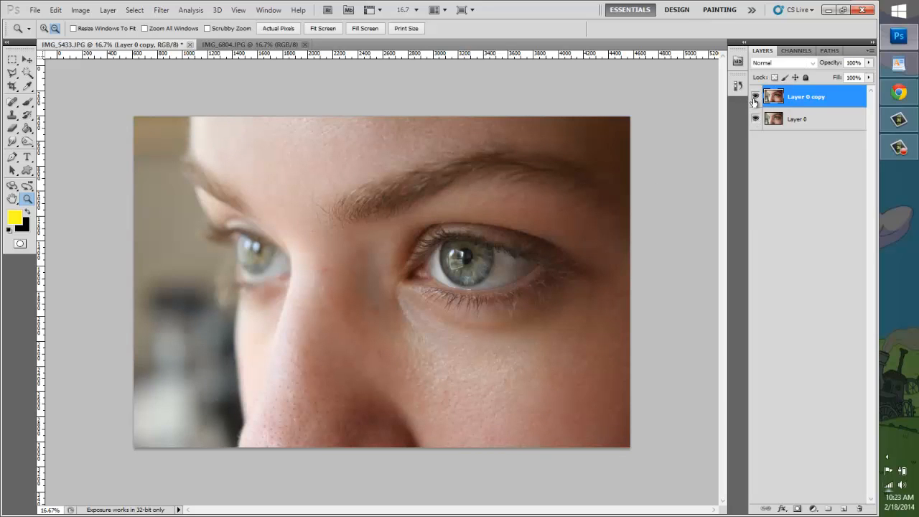
click(754, 99)
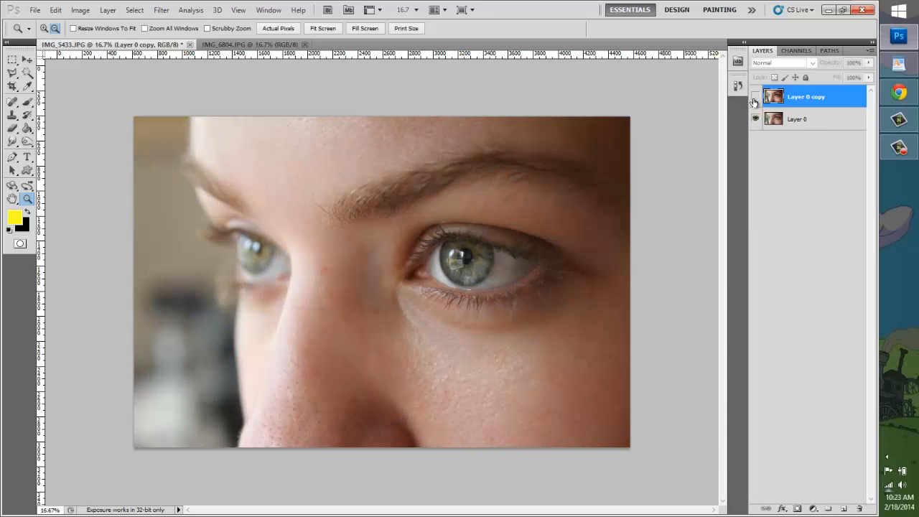
click(754, 99)
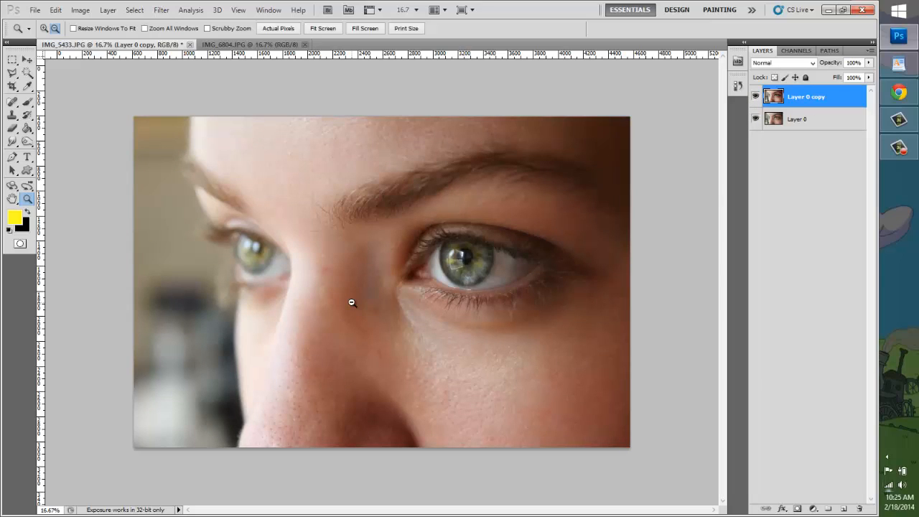